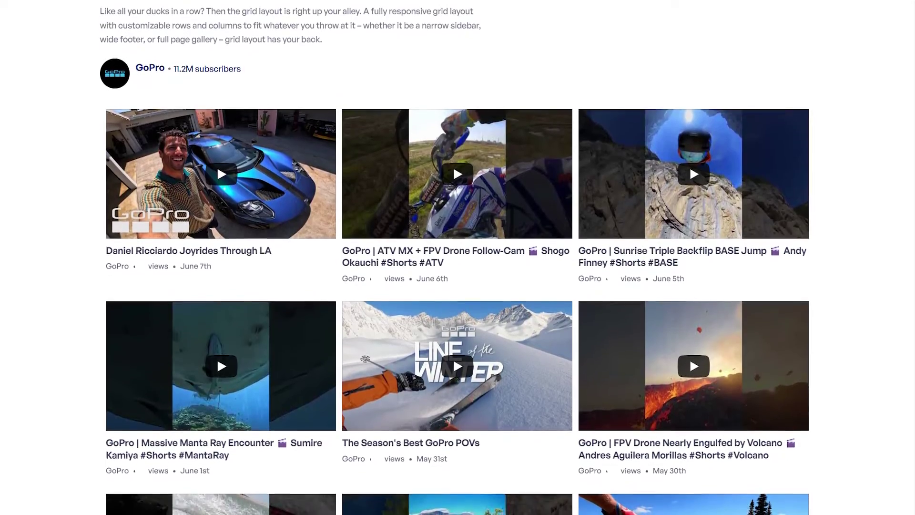
scroll(457, 257, down, 1)
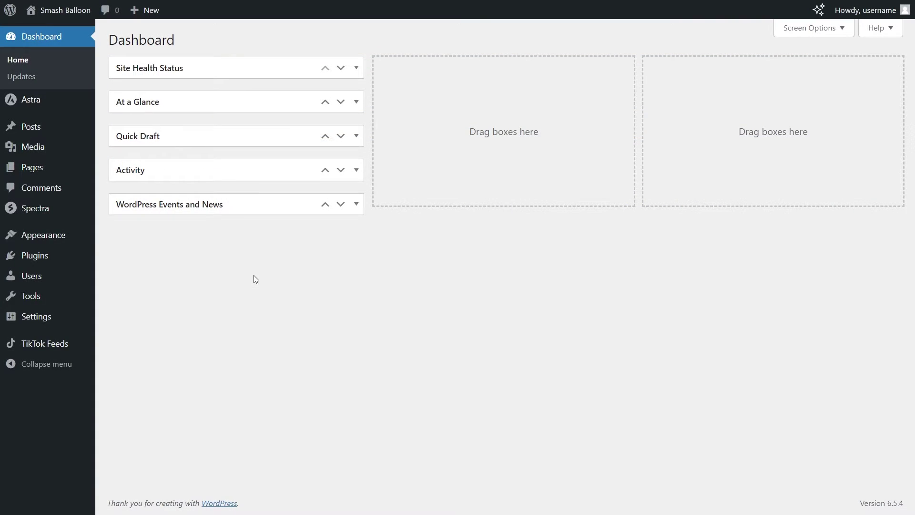
Step: Upload the YouTube-Feed-Pro-2.3-Developer.zip plugin, install it and activate it
mouse_move(63, 259)
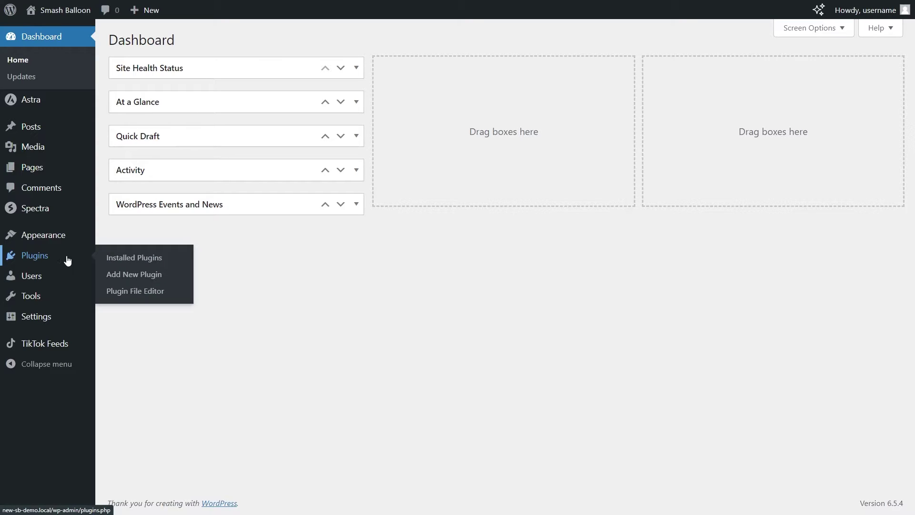
click(135, 280)
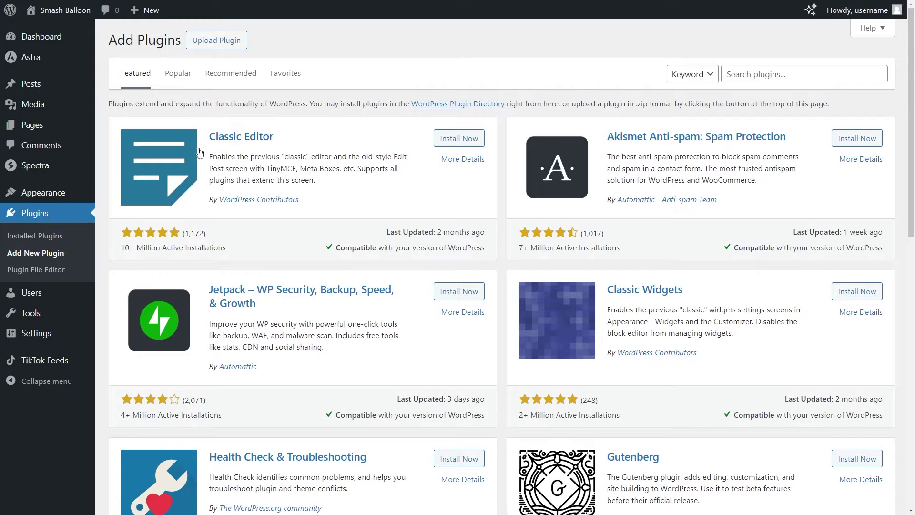
click(211, 47)
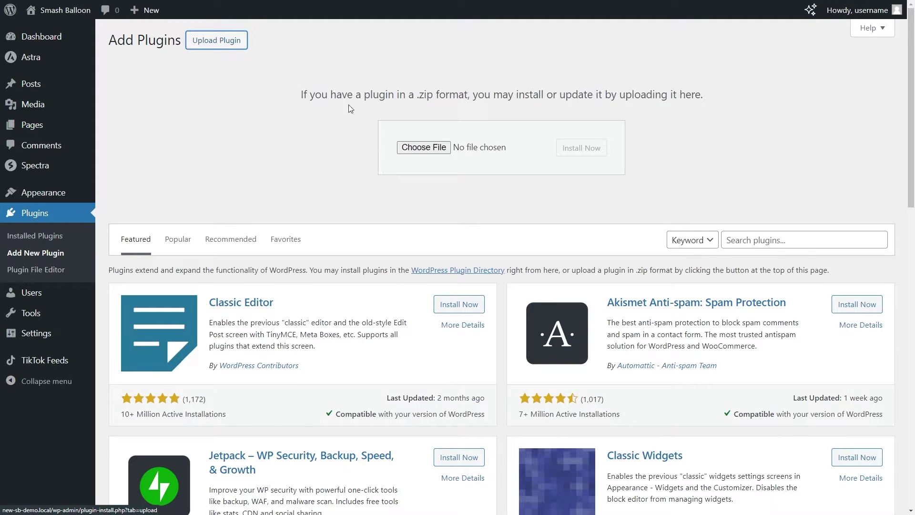
click(408, 149)
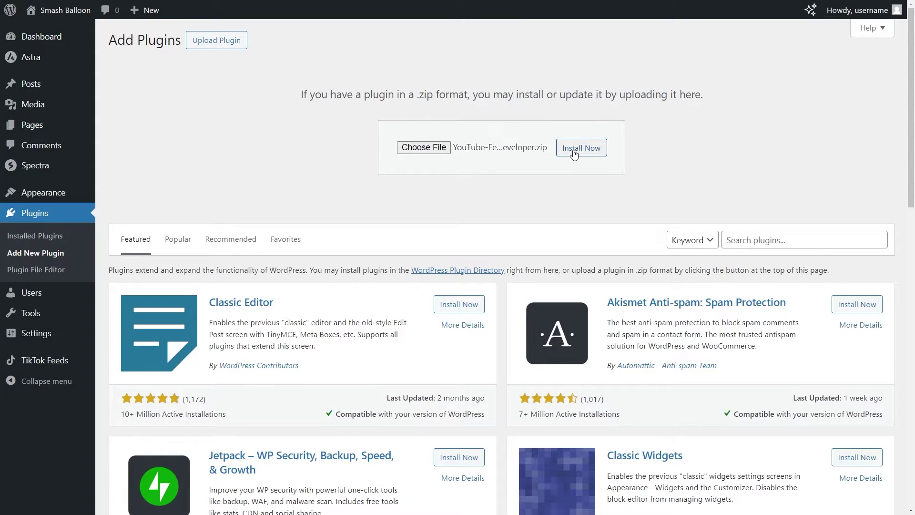
click(574, 152)
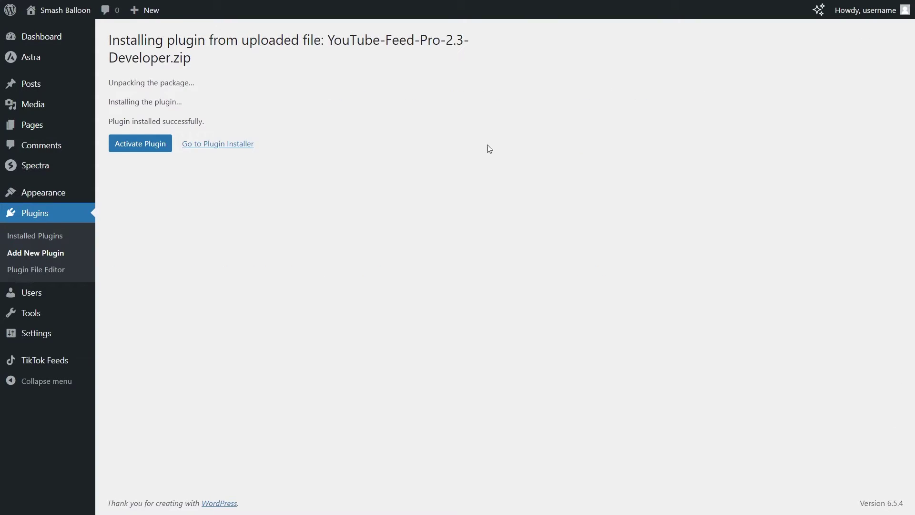
click(145, 150)
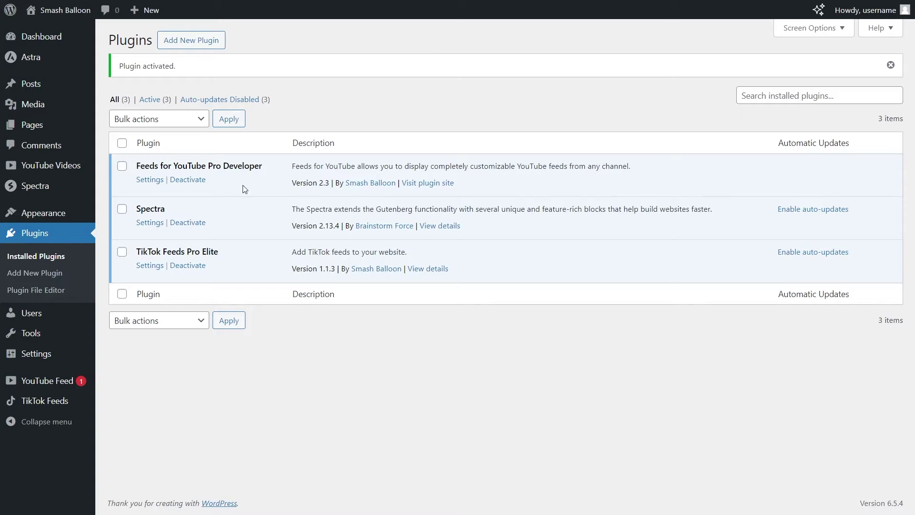
Step: Enter the licence key in the YouTube Feed plugin's settings and activate it
mouse_move(65, 383)
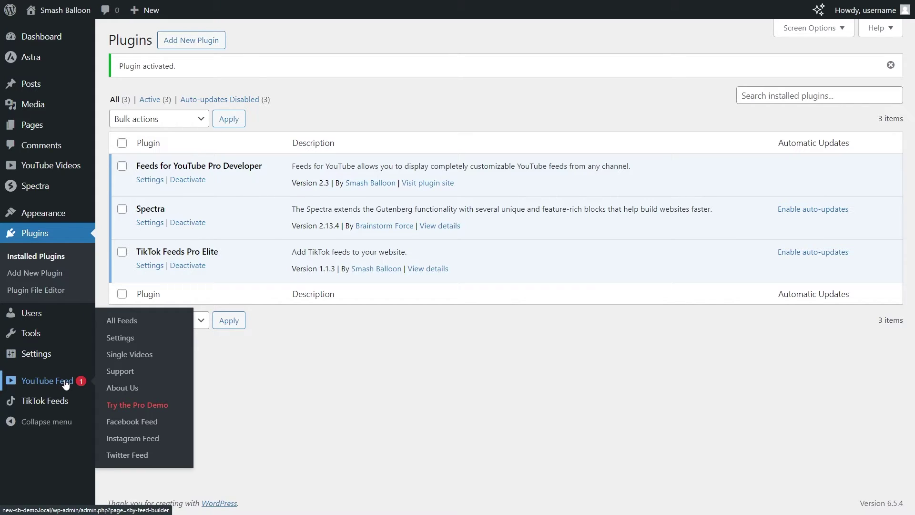
click(120, 337)
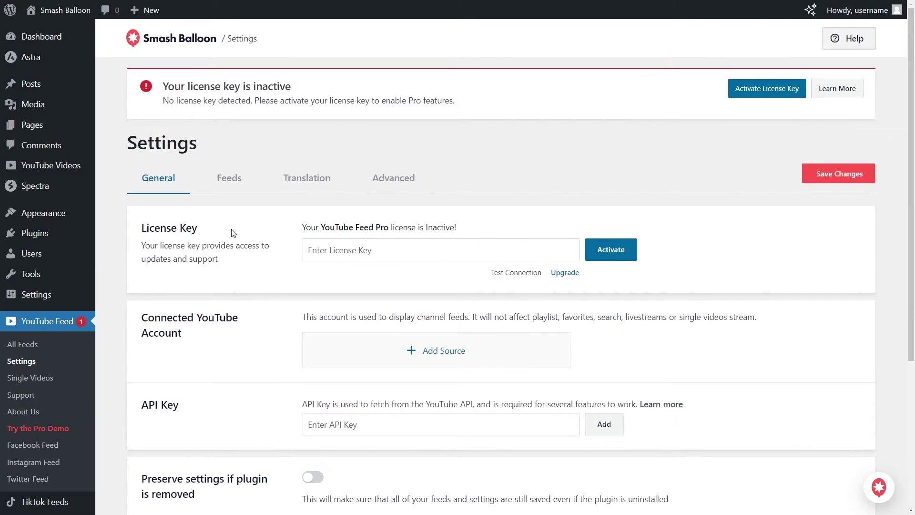
click(354, 253)
key(ctrl+v)
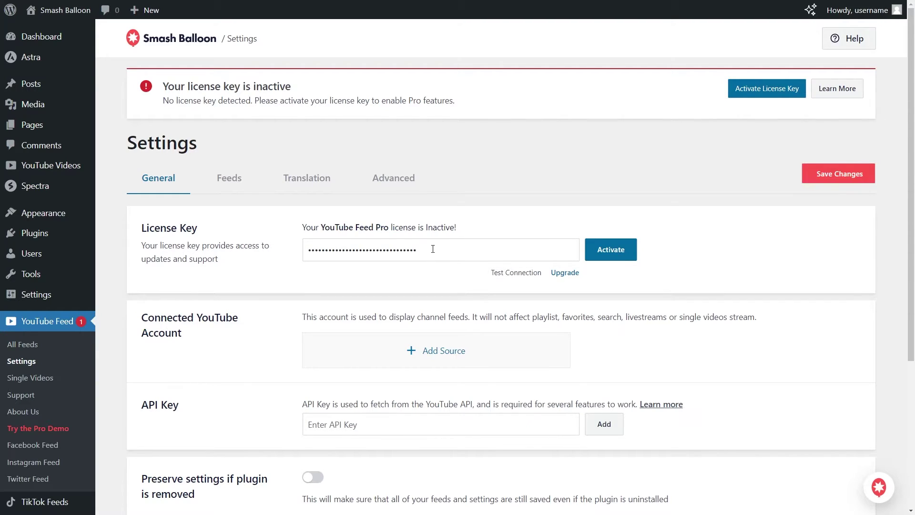
click(590, 250)
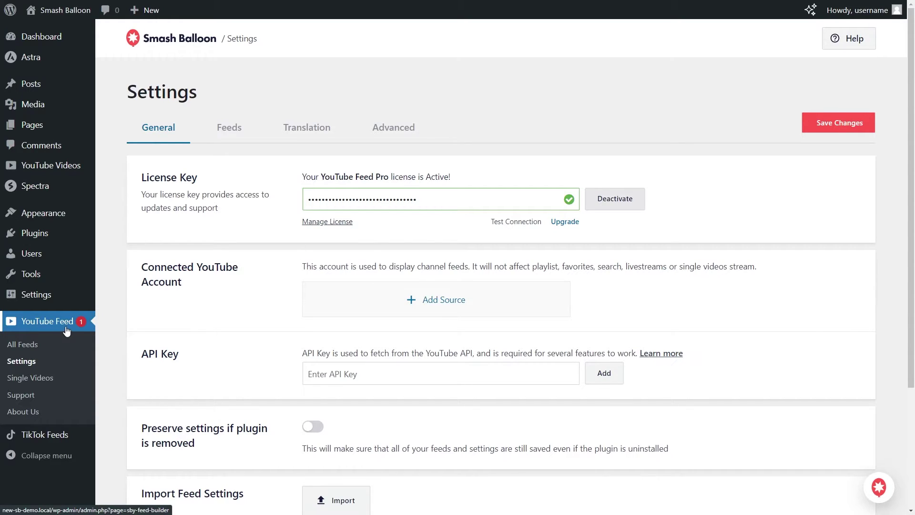
Step: Create a new YouTube feed with Channel as the feed type
click(22, 344)
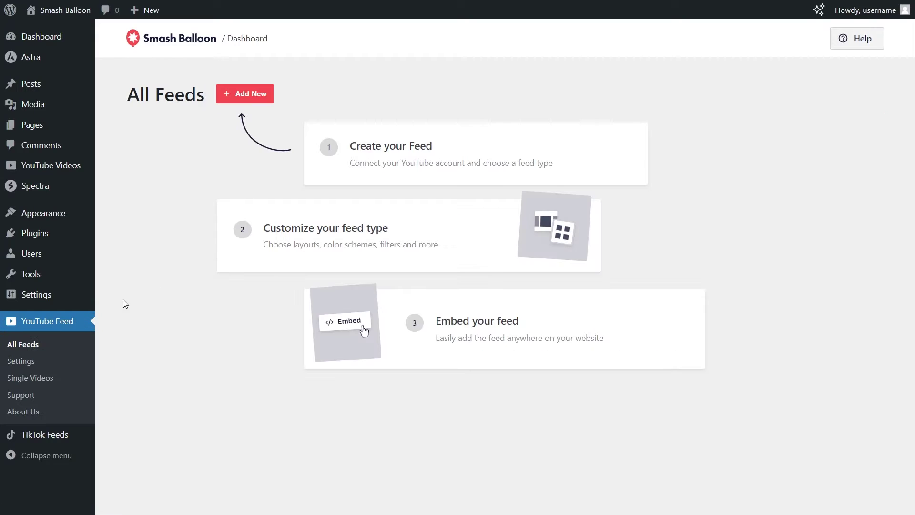
click(243, 95)
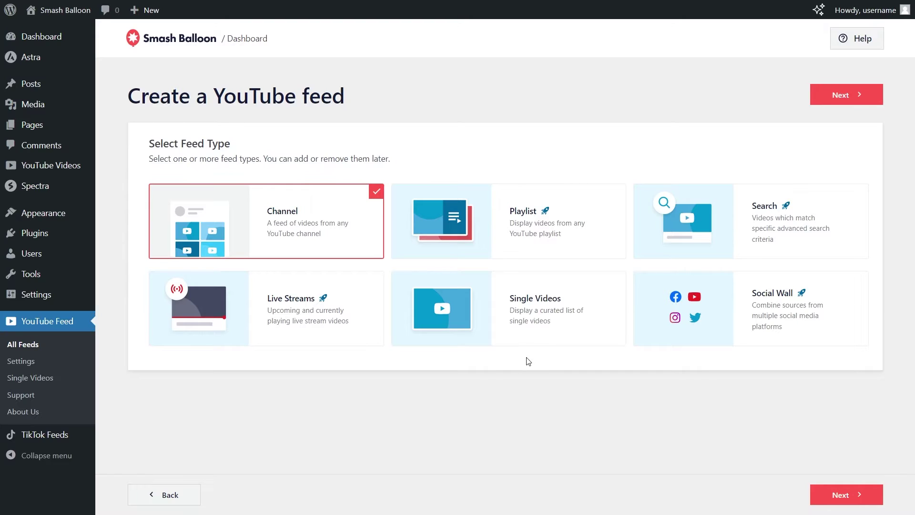
click(815, 100)
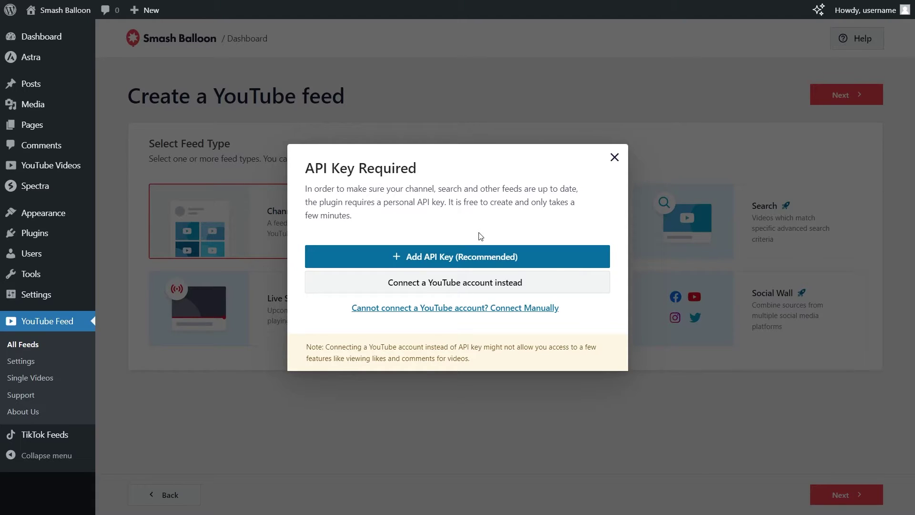
Step: Paste the personal API key for the feed and add it
click(458, 265)
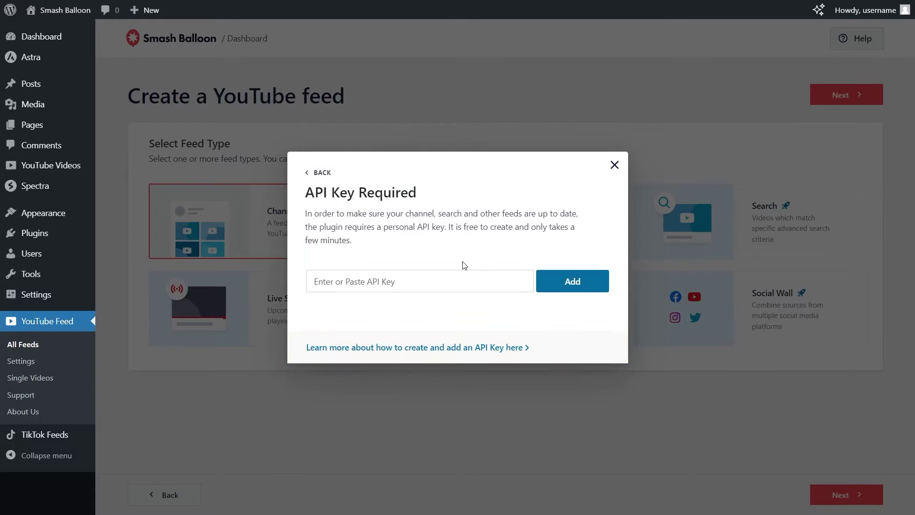
click(440, 281)
key(ctrl+v)
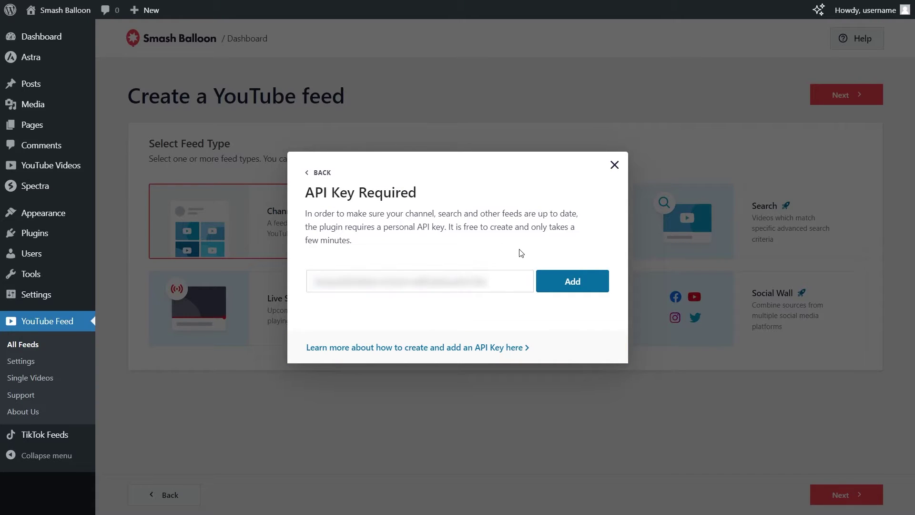
click(573, 283)
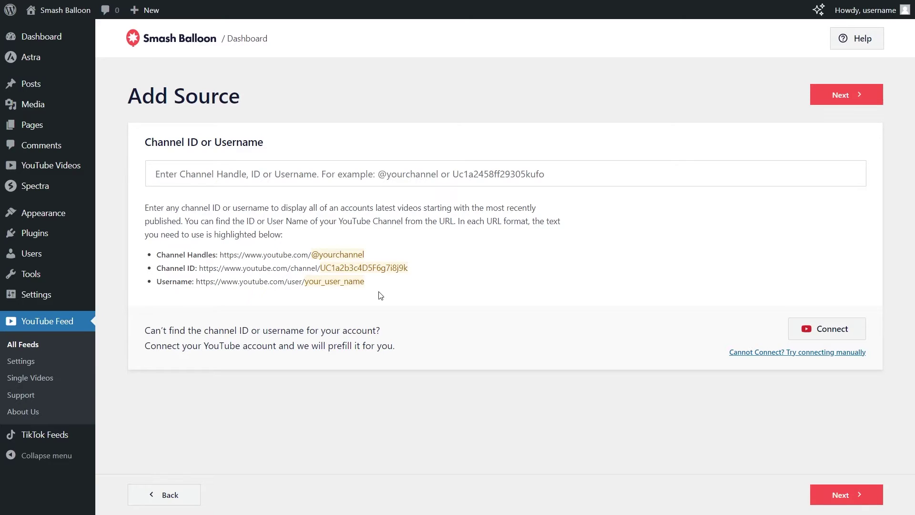
click(367, 175)
key(ctrl+v)
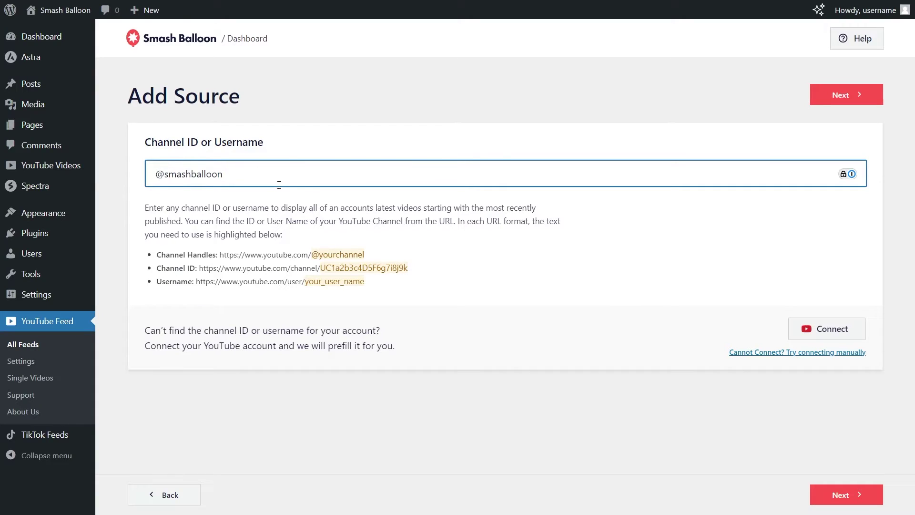
click(817, 98)
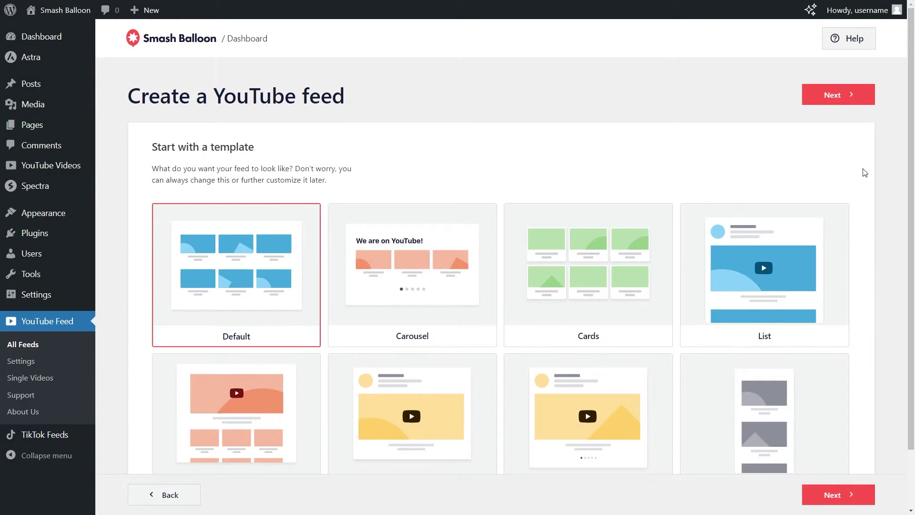
Step: Choose the Cards template for the feed and proceed to the feed editor
scroll(865, 182, down, 2)
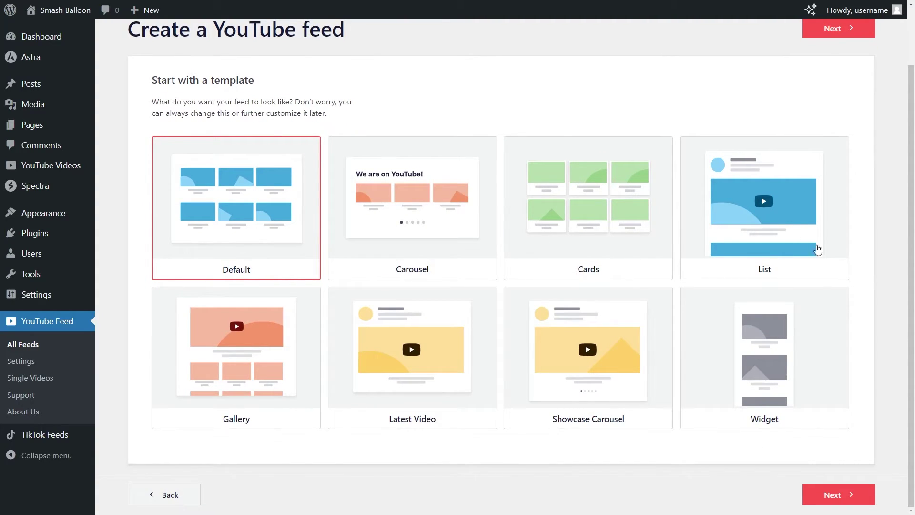
click(612, 227)
click(822, 34)
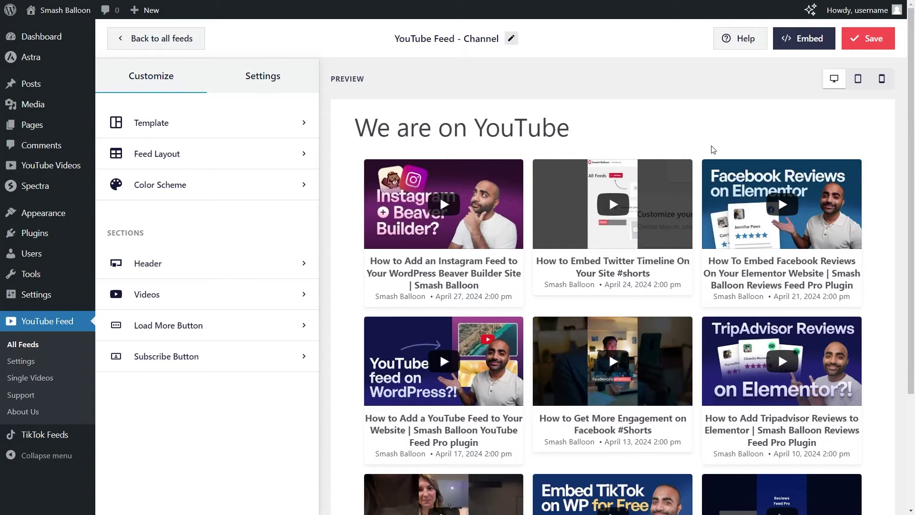
Step: Enable the Video Duration element on the feed's videos and save the feed
mouse_move(683, 167)
click(193, 295)
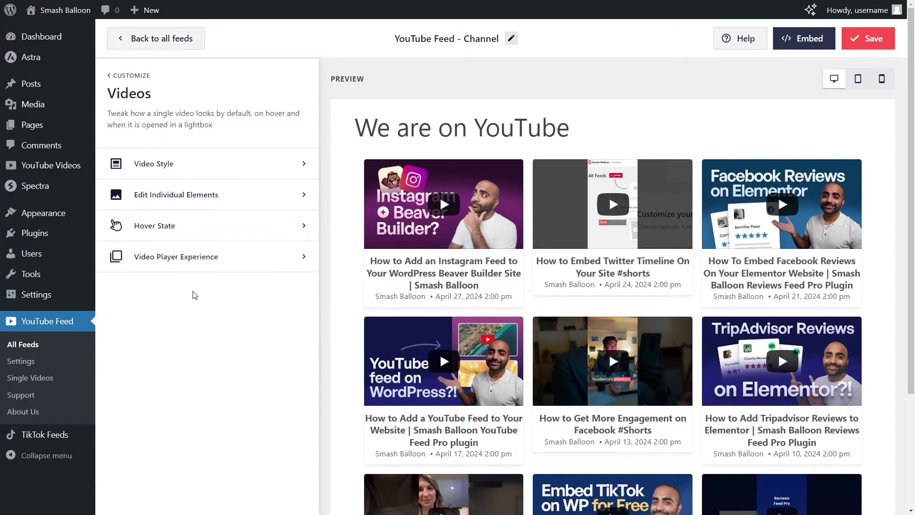
click(222, 200)
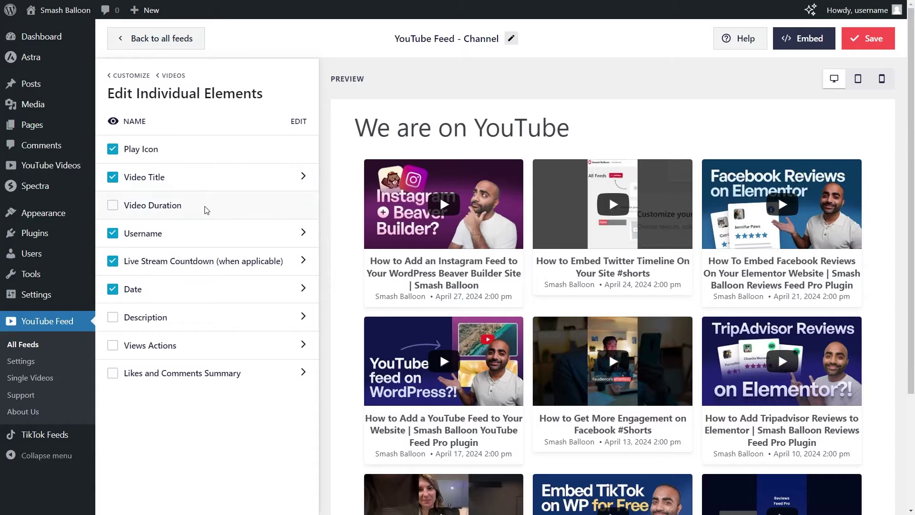
mouse_move(409, 248)
click(113, 205)
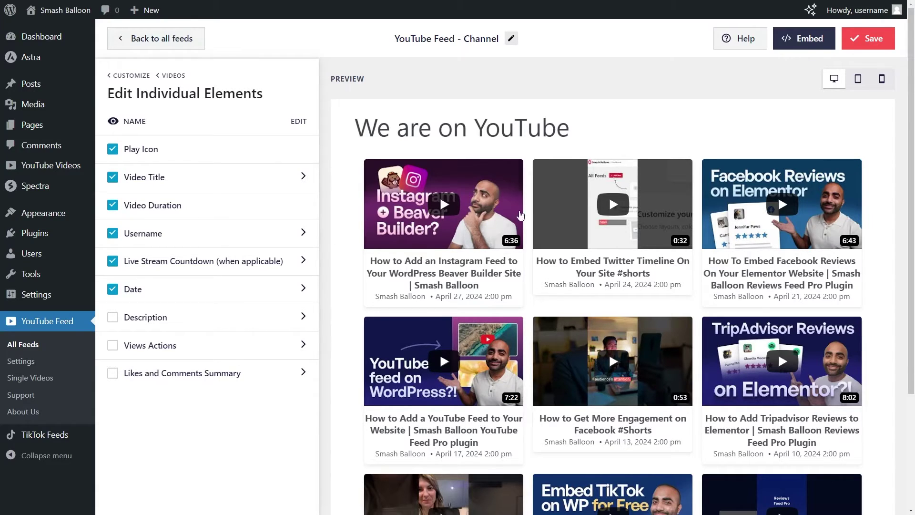
click(875, 42)
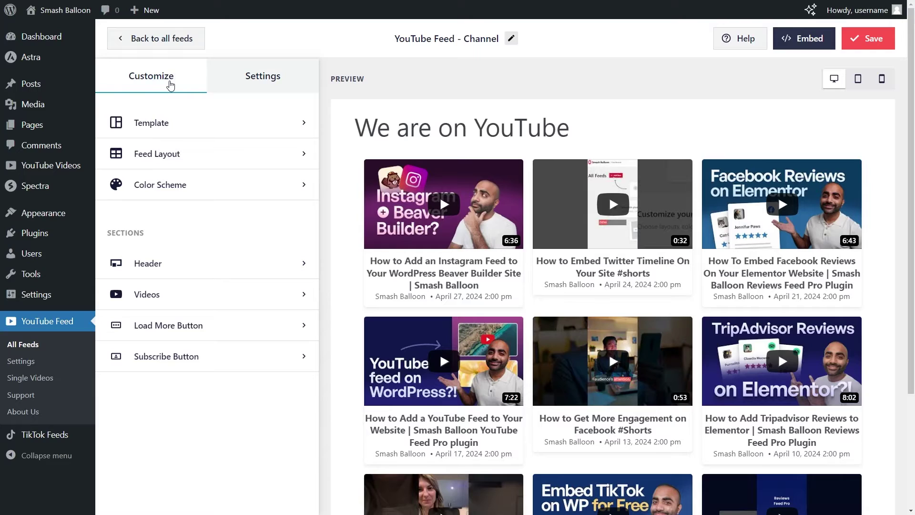
Step: Change the feed's header text to "Our Latest Videos"
click(170, 262)
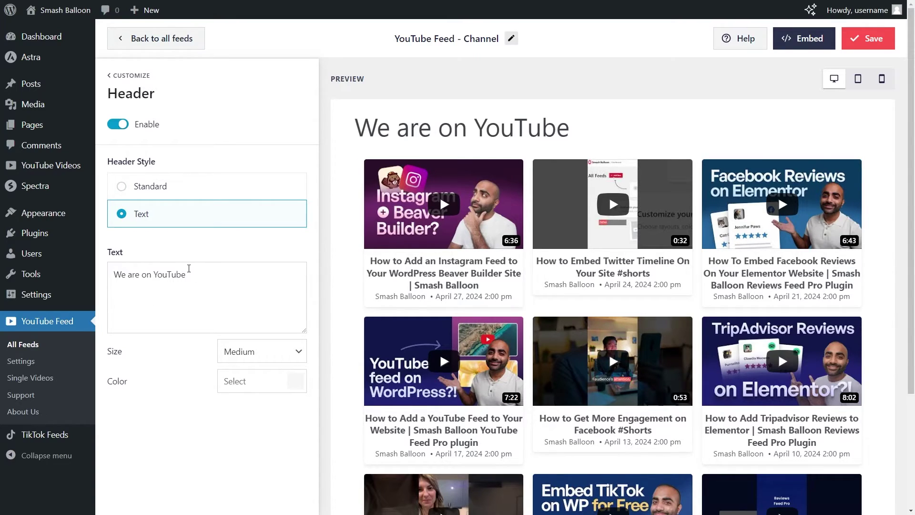
drag(189, 269, 113, 280)
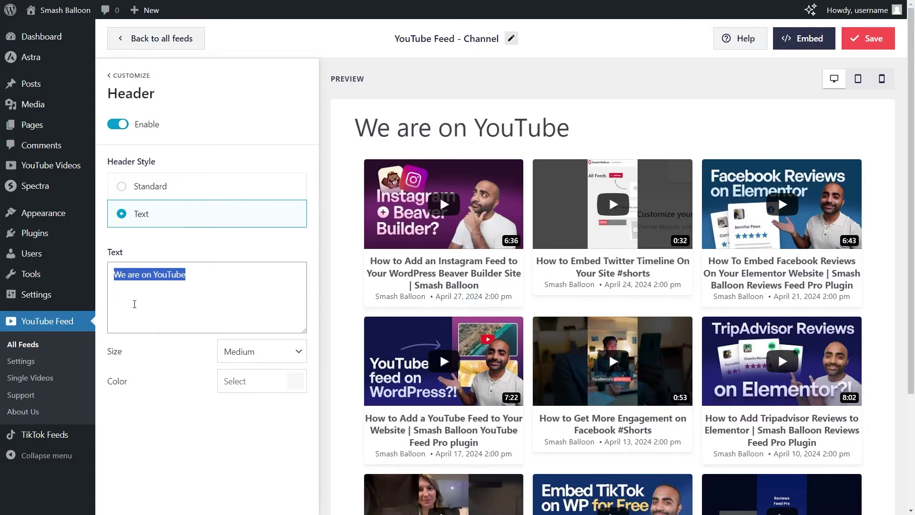
text(Our Latest Videos)
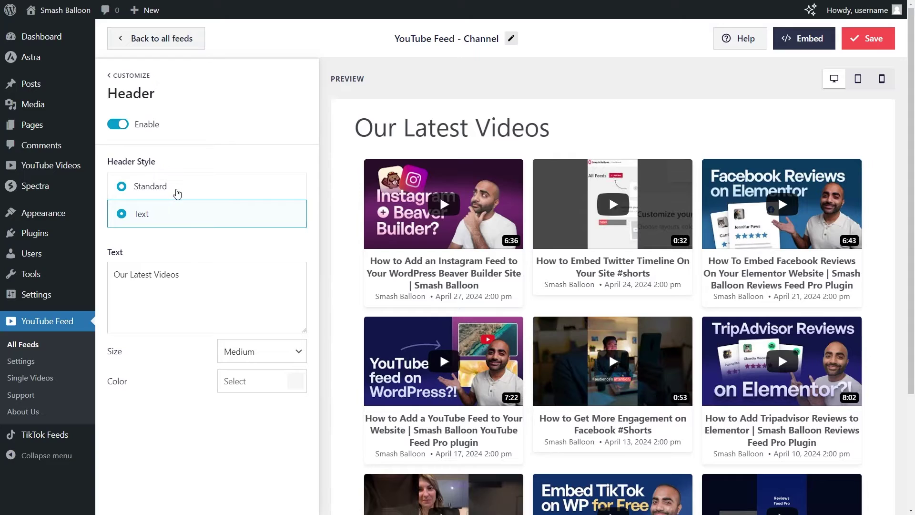
Step: Try the Standard header style and a disabled header, and restore the enabled Text header
click(178, 193)
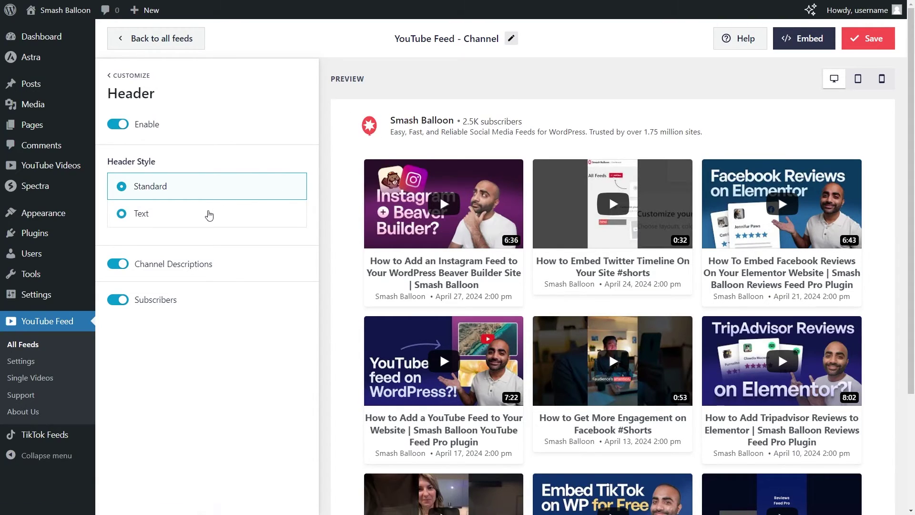
click(209, 212)
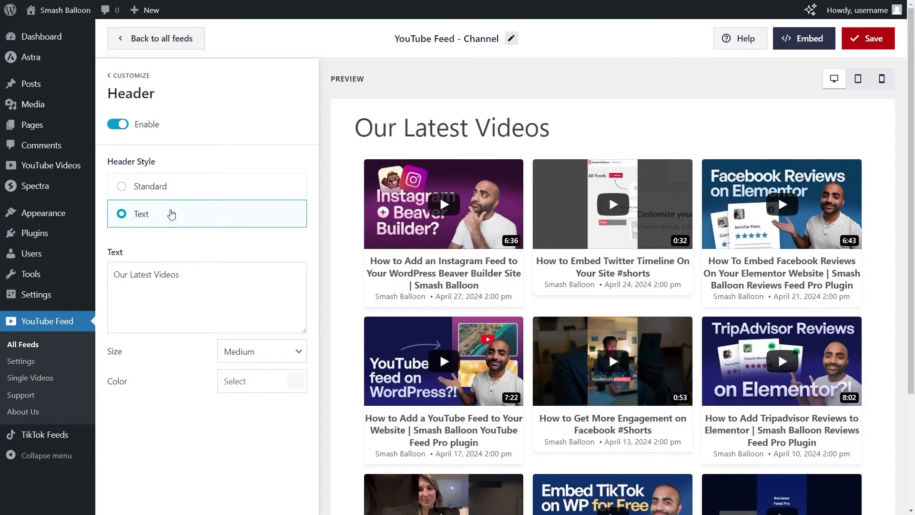
click(118, 125)
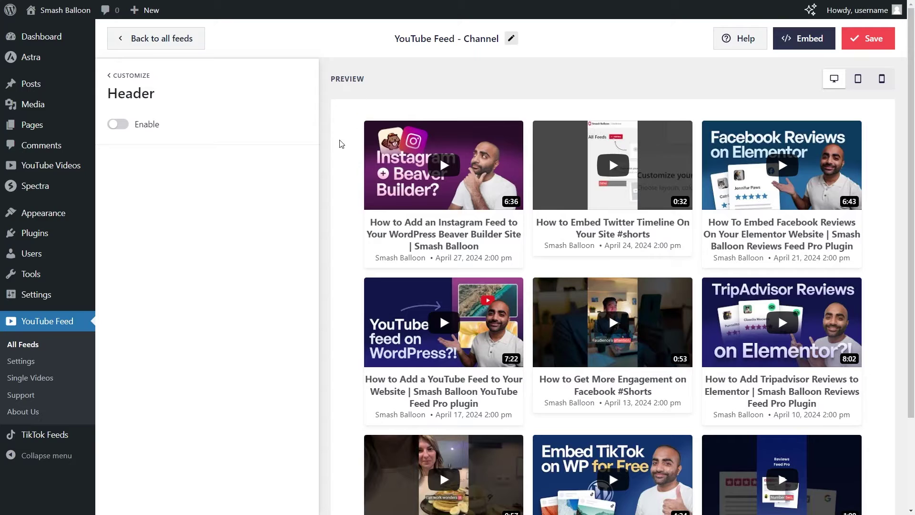
click(124, 125)
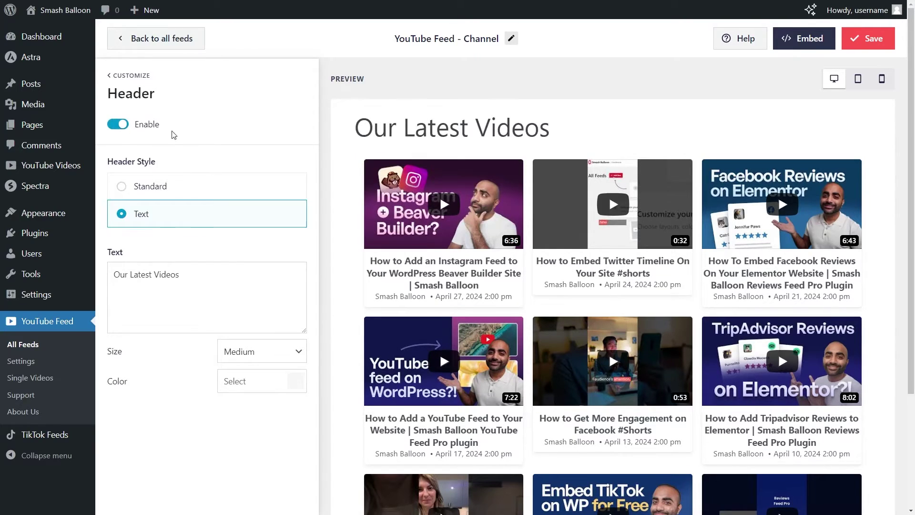
Step: Save the feed's header changes
click(850, 48)
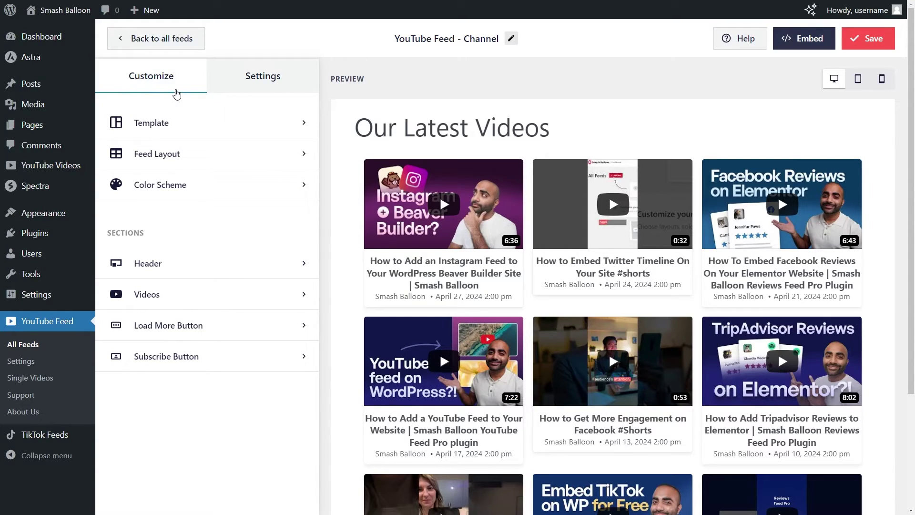
Step: Switch the feed layout to Gallery
click(197, 166)
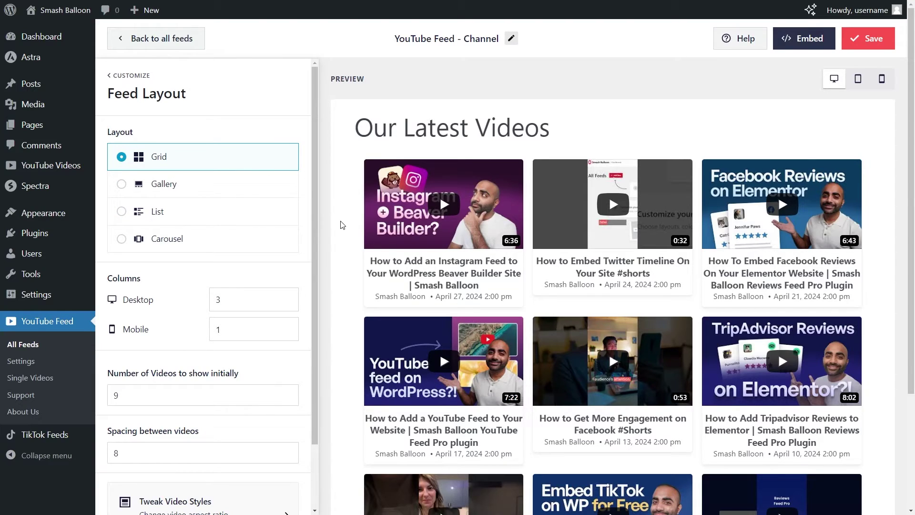
click(206, 185)
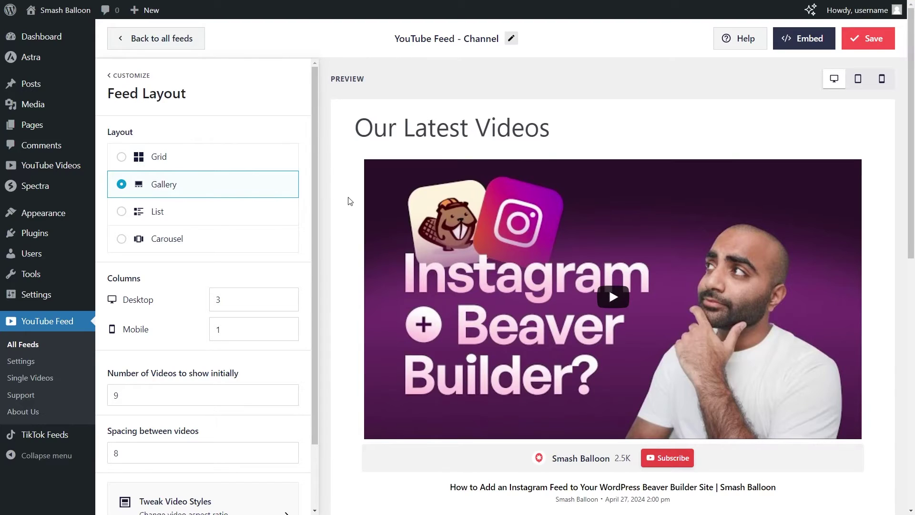
Step: Look through the Gallery layout preview, and switch the feed layout to List to preview it
scroll(350, 217, down, 3)
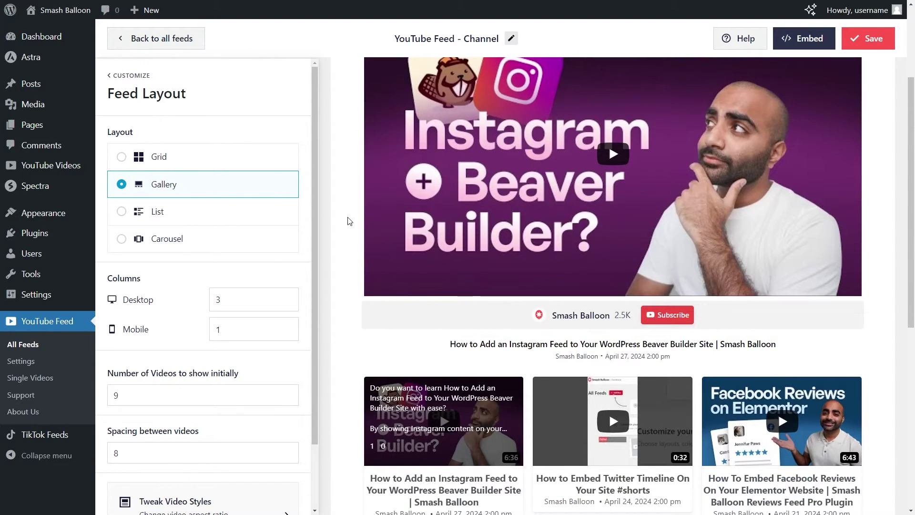
scroll(349, 221, down, 5)
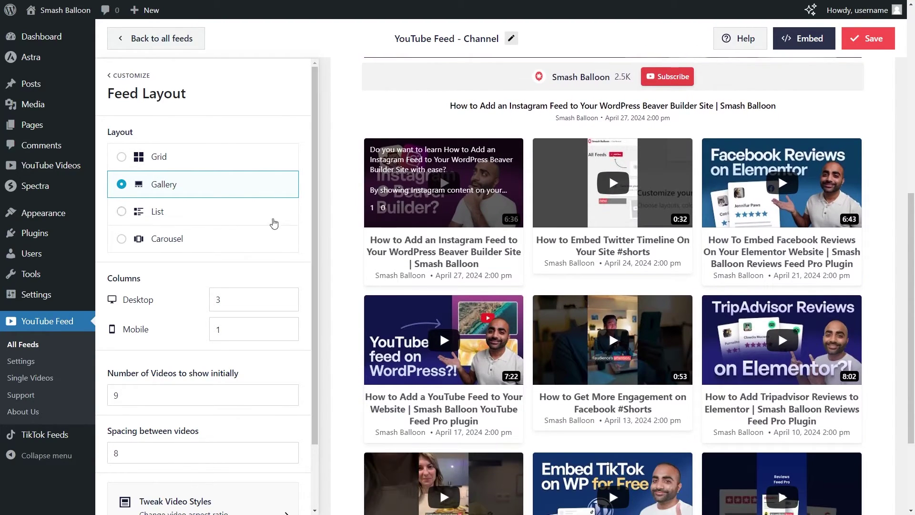
click(230, 214)
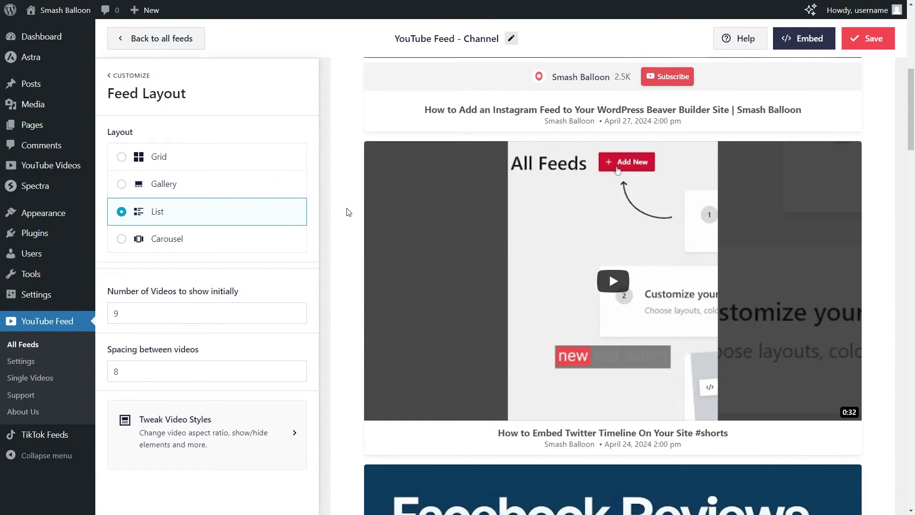
scroll(347, 211, up, 5)
scroll(347, 212, up, 3)
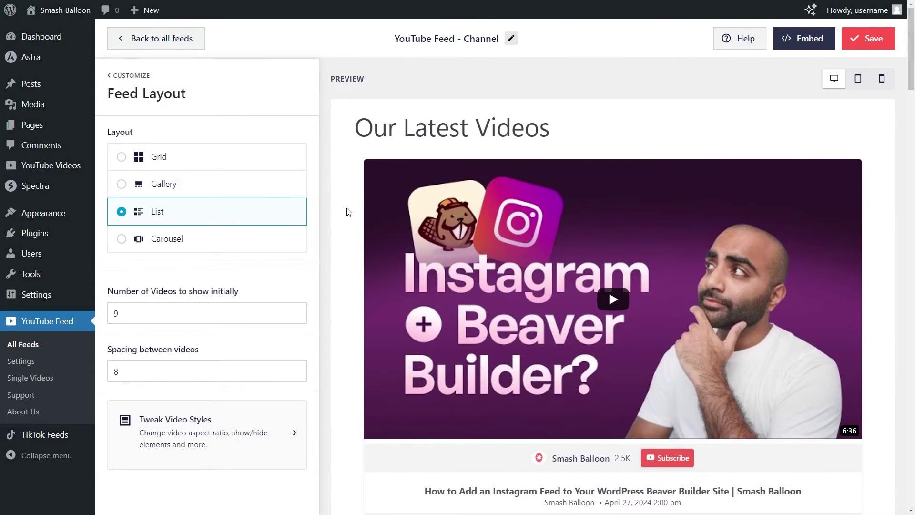
Step: Try the Carousel feed layout and advance through its videos in the preview
click(214, 239)
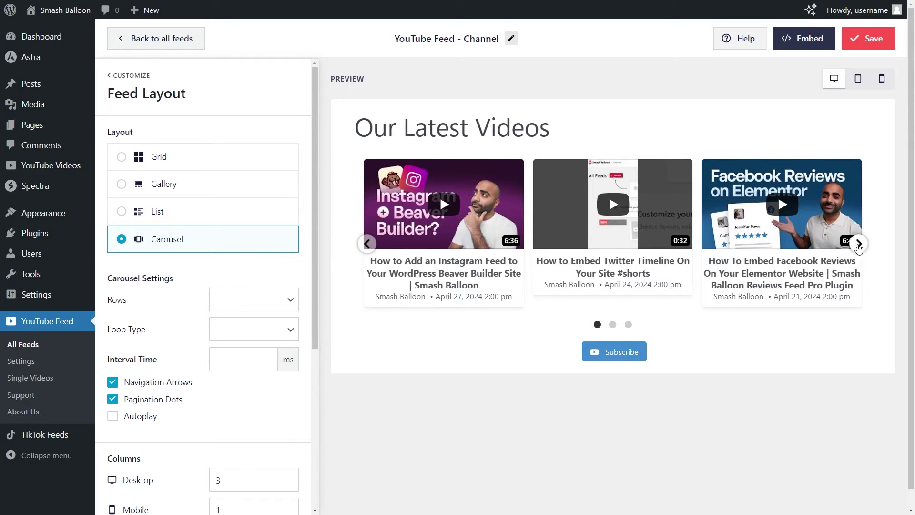
click(858, 244)
click(858, 244)
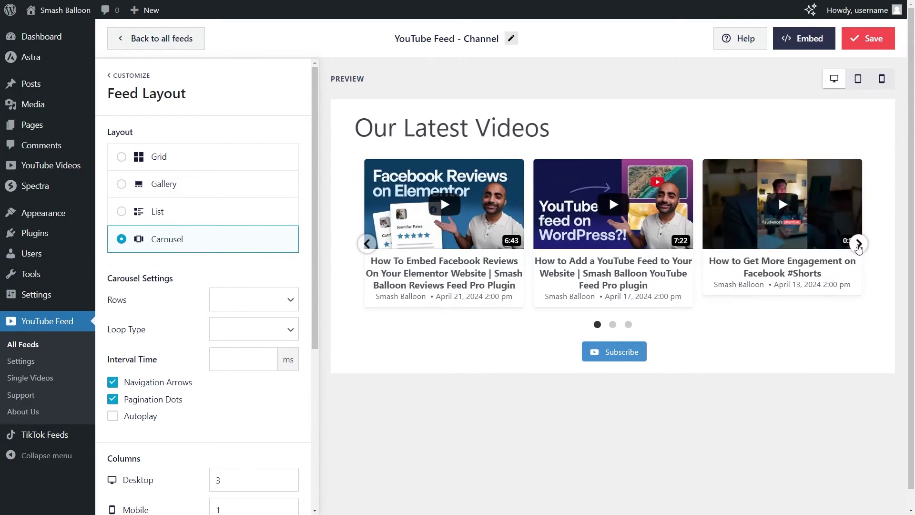
click(858, 244)
click(858, 244)
click(858, 244)
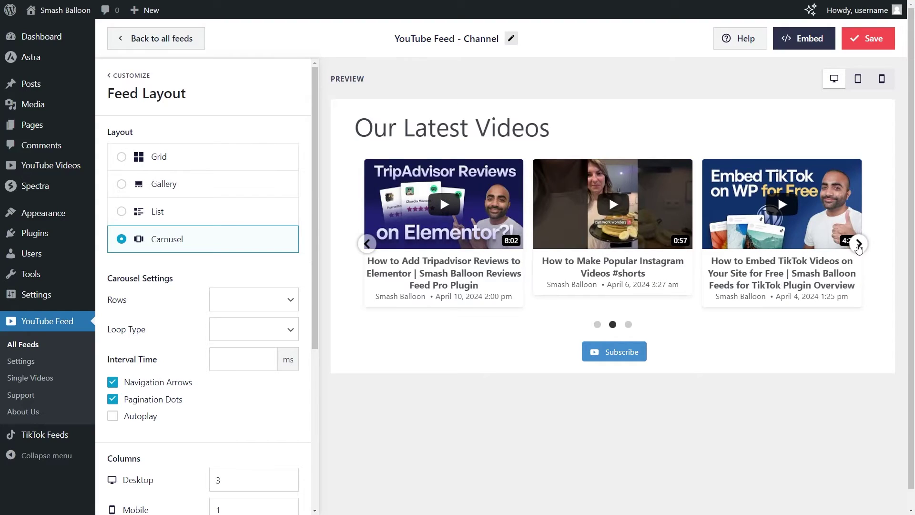
Step: Switch the feed layout to Grid, try 4 desktop columns, and set the desktop columns back to 3
click(241, 162)
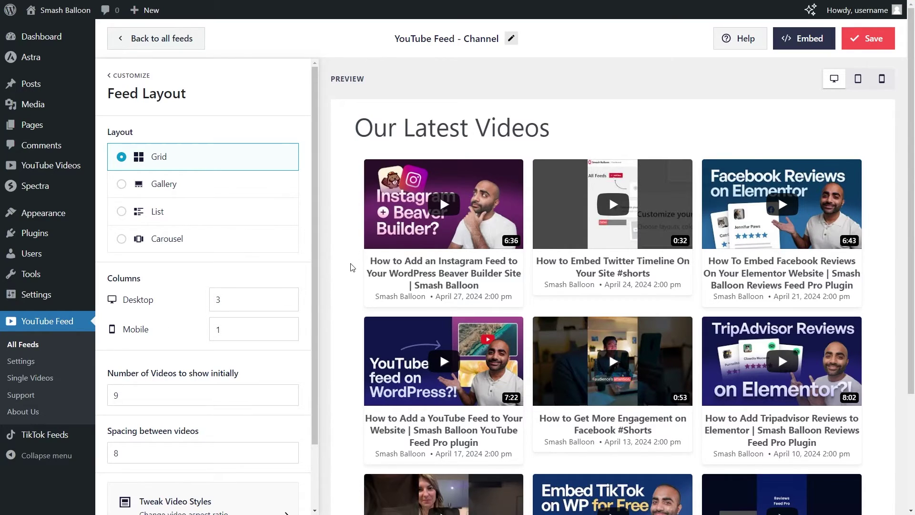
drag(237, 299, 191, 305)
text(4)
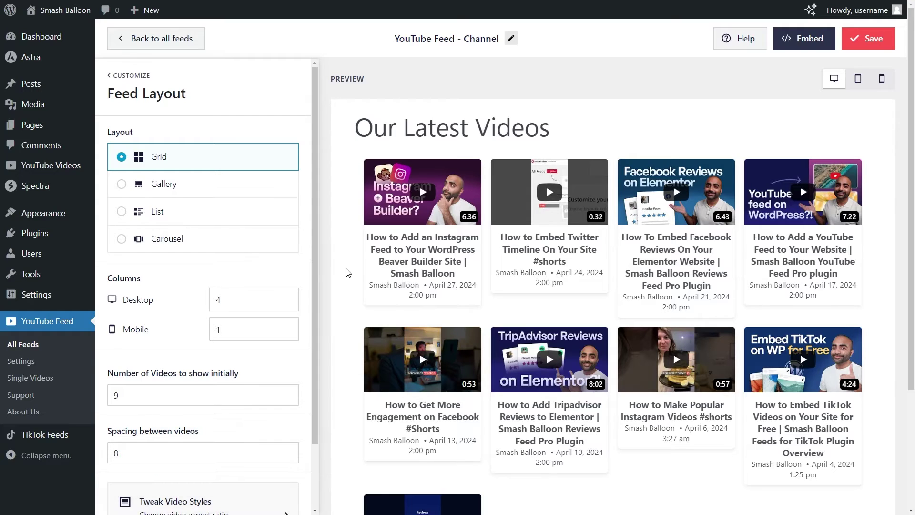
drag(241, 299, 212, 300)
text(3)
Step: Set the number of videos to show initially to 6 and save the feed's layout changes
scroll(170, 309, down, 2)
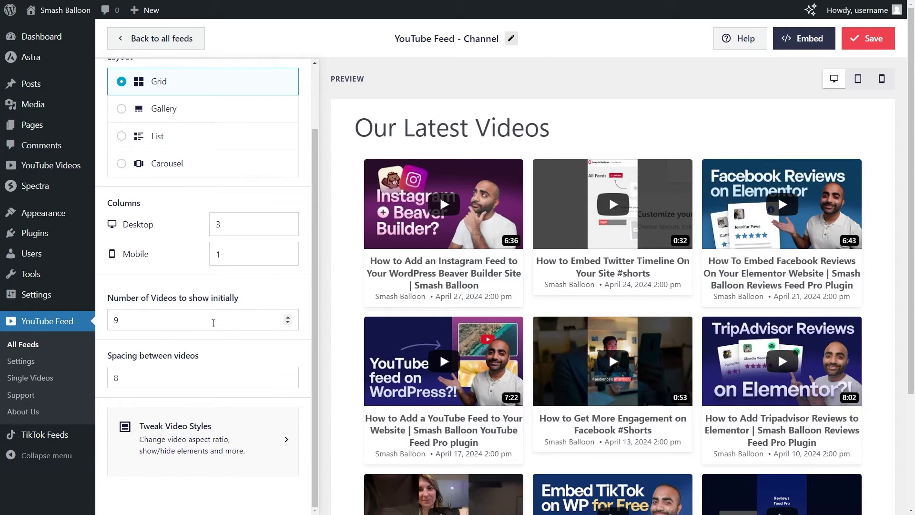
scroll(341, 301, down, 3)
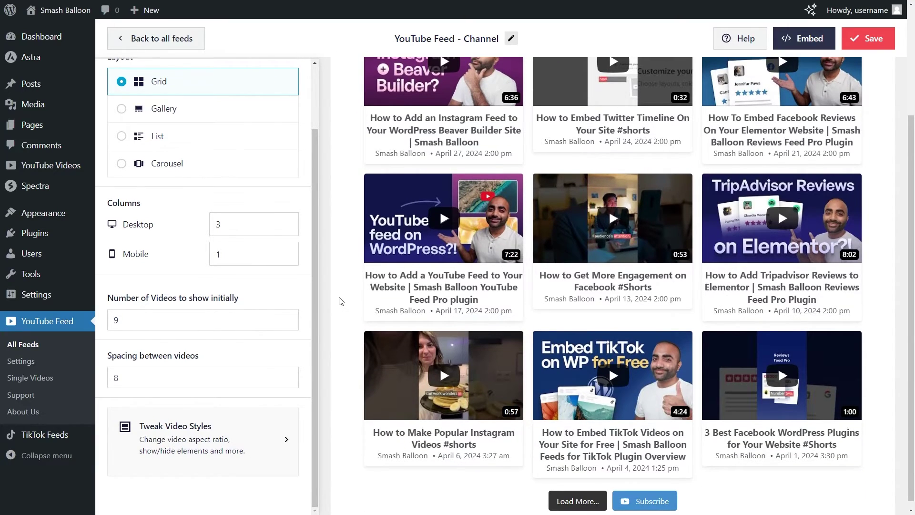
drag(137, 318, 96, 323)
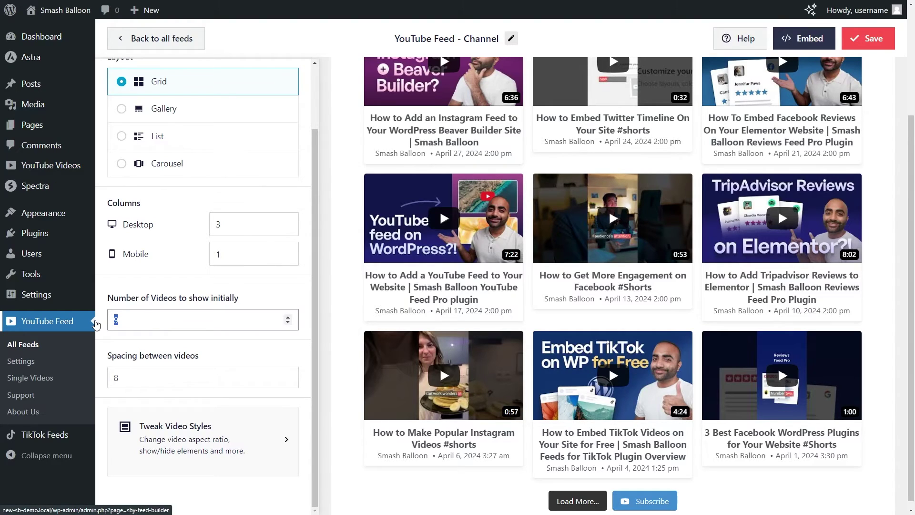
text(6)
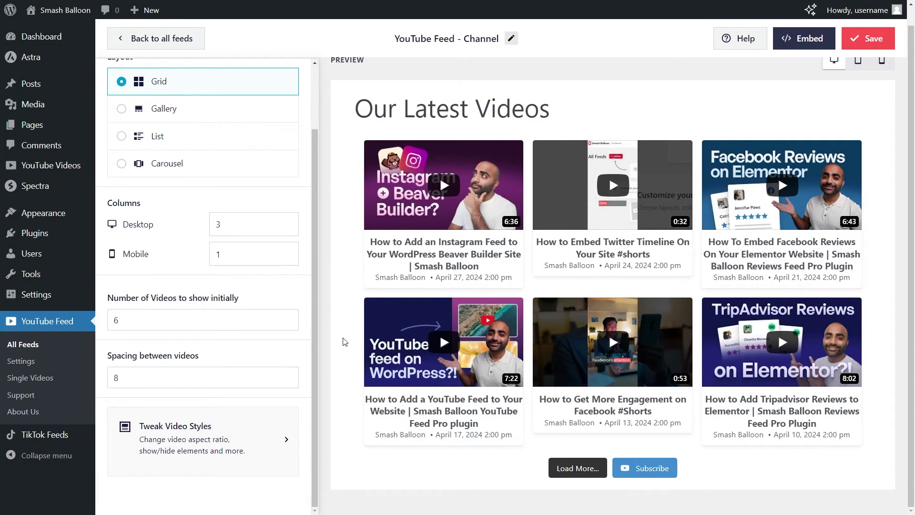
click(867, 47)
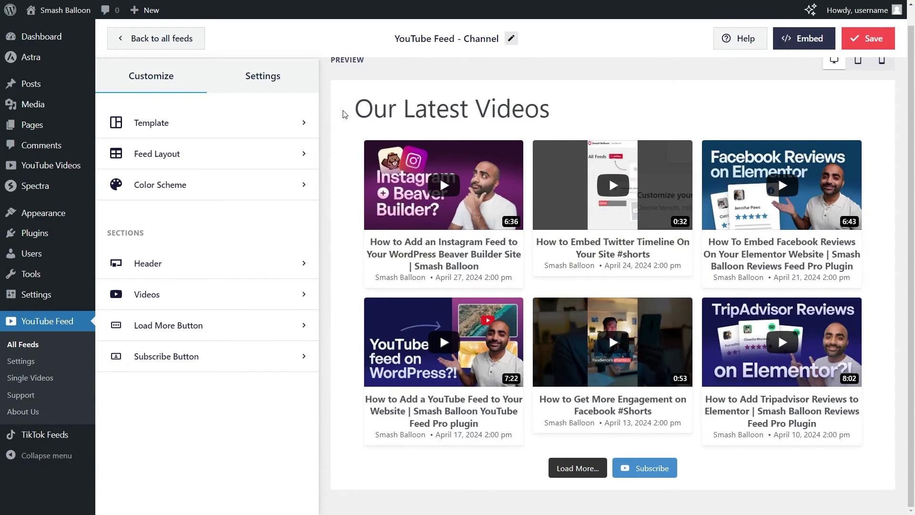
Step: Examine the feed's Filters and Moderation settings and save the feed
click(274, 85)
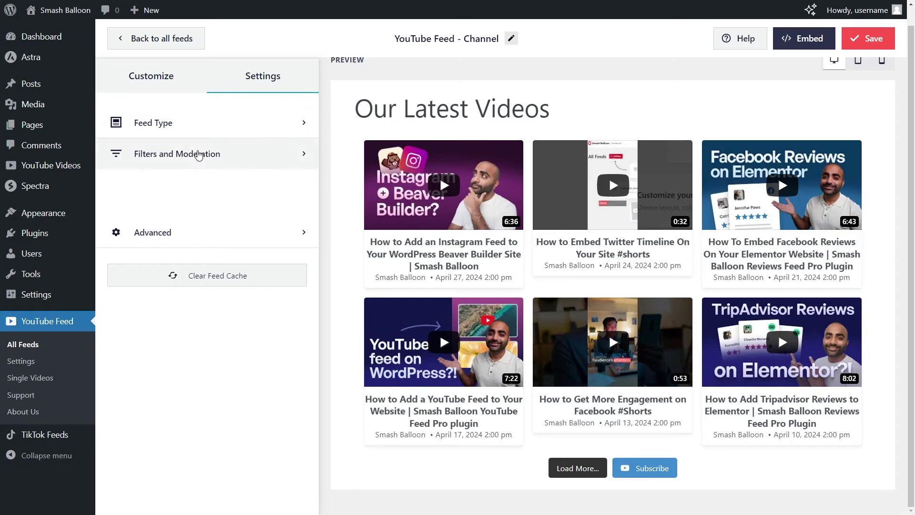
click(199, 153)
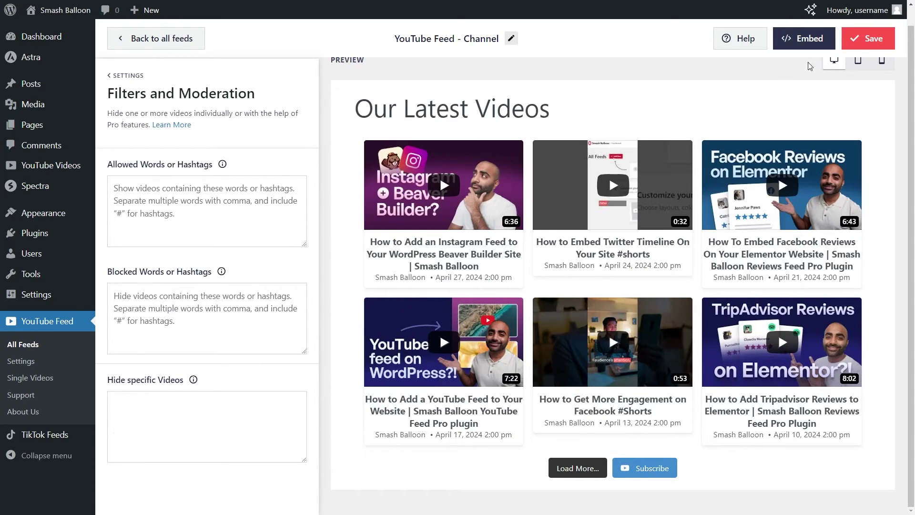
click(859, 46)
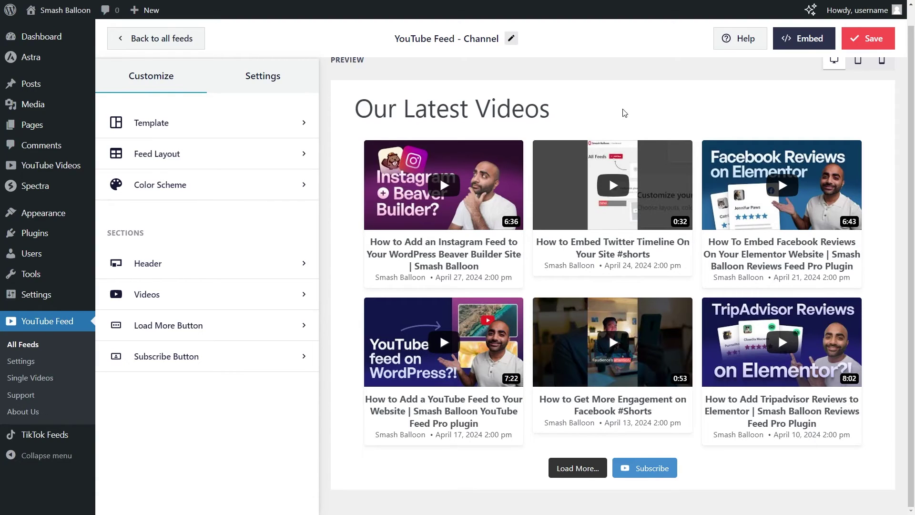
Step: Copy the feed's embed shortcode and choose the existing YouTube page as the place to add the feed
click(809, 42)
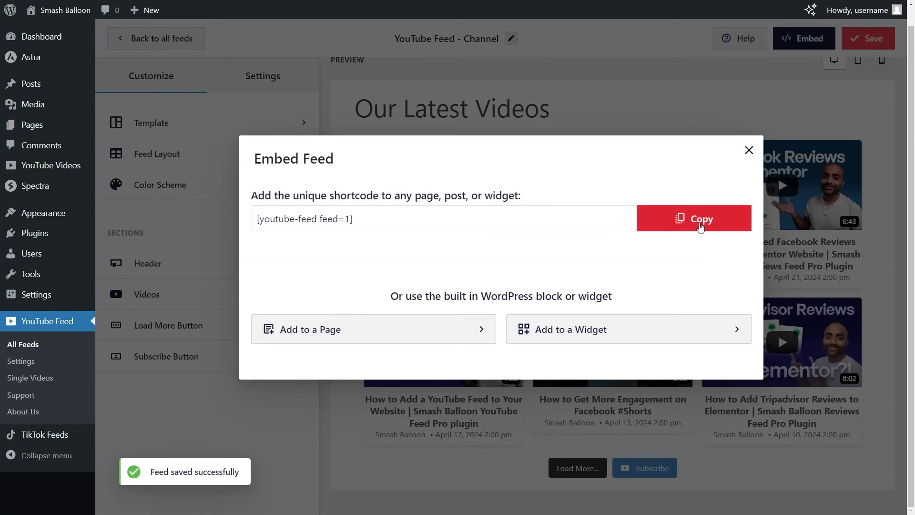
click(702, 226)
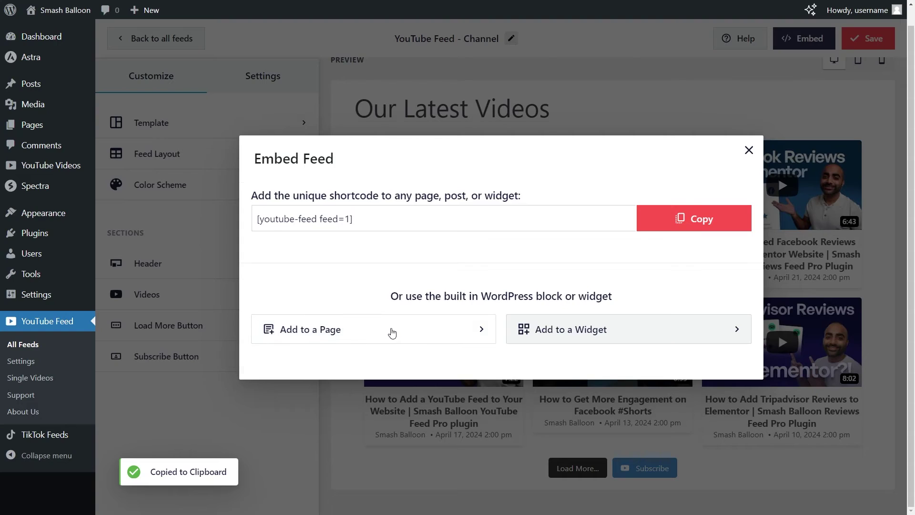
click(392, 329)
scroll(392, 329, down, 2)
scroll(390, 327, down, 3)
click(355, 296)
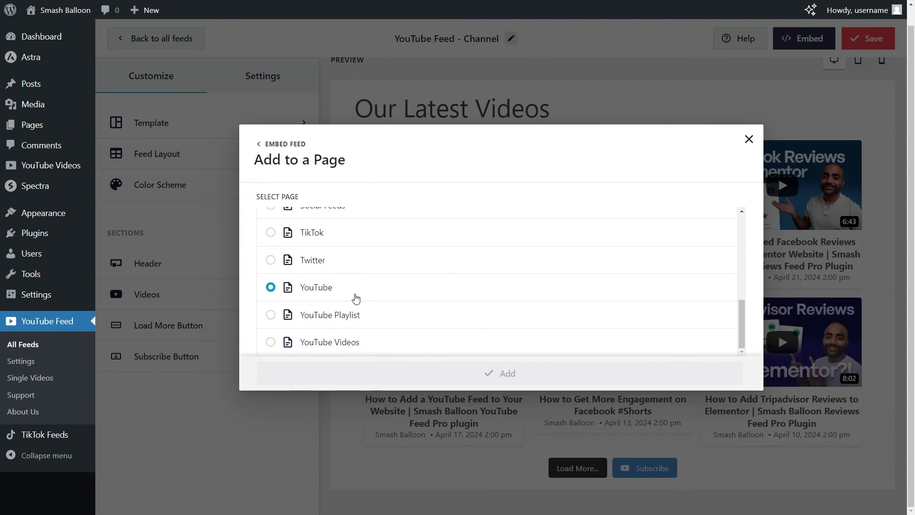
click(459, 369)
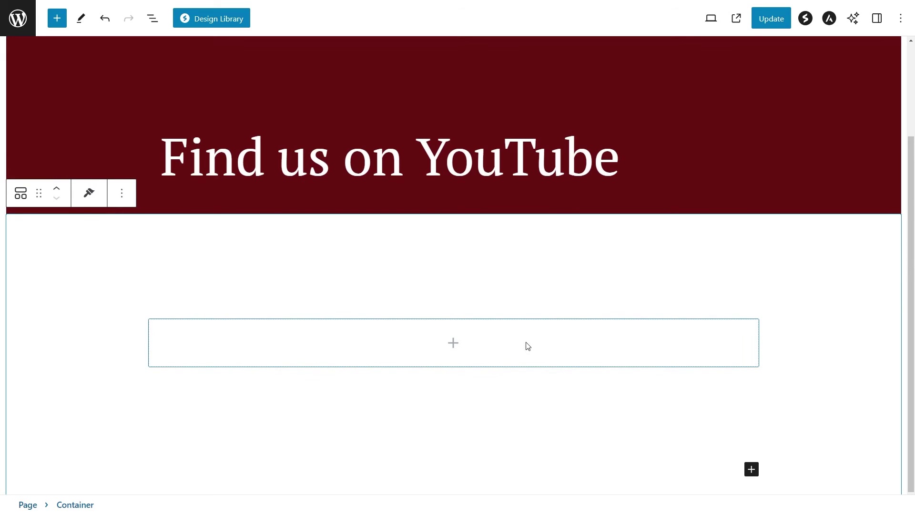
Step: Try embedding the feed in the page's empty container with a Shortcode block containing [youtube-feed feed=1], and undo it
click(453, 343)
click(390, 206)
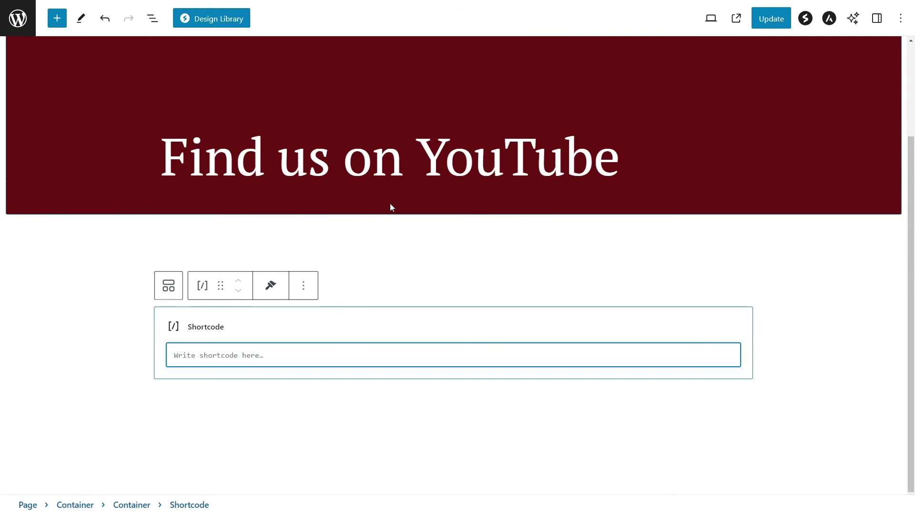
click(321, 353)
key(ctrl+v)
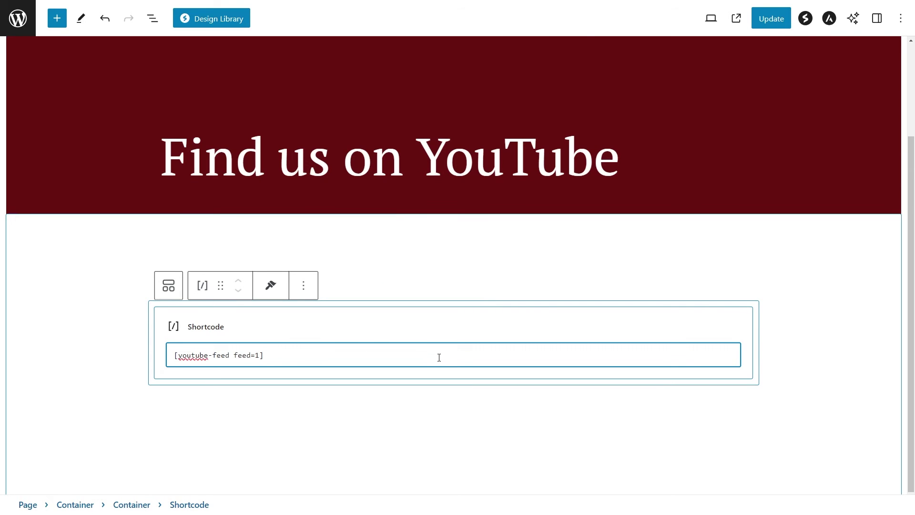
key(ctrl+z)
key(ctrl+z)
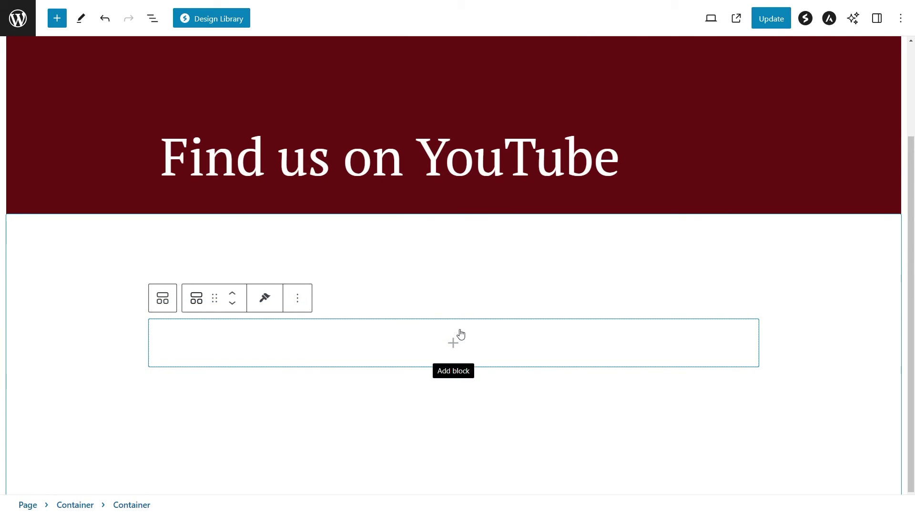
Step: Insert a Feeds for YouTube block in the empty container below the page heading and update the page
click(454, 342)
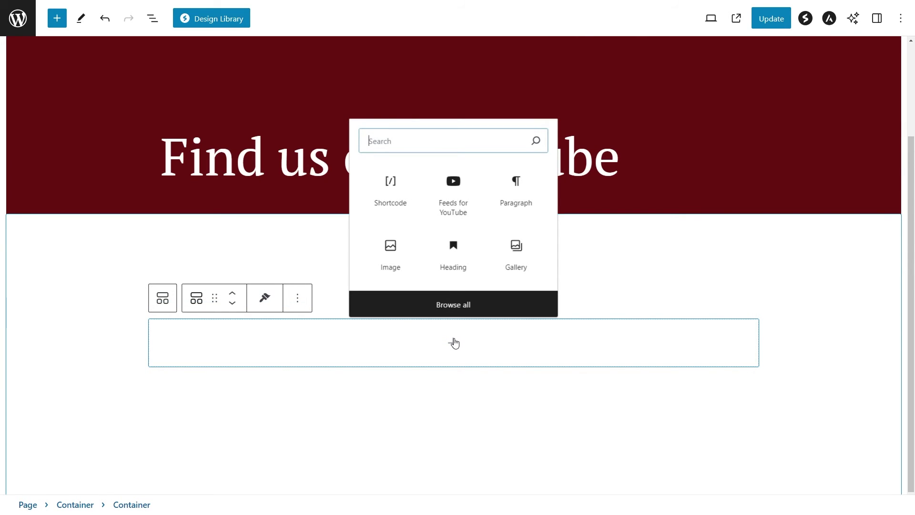
click(456, 209)
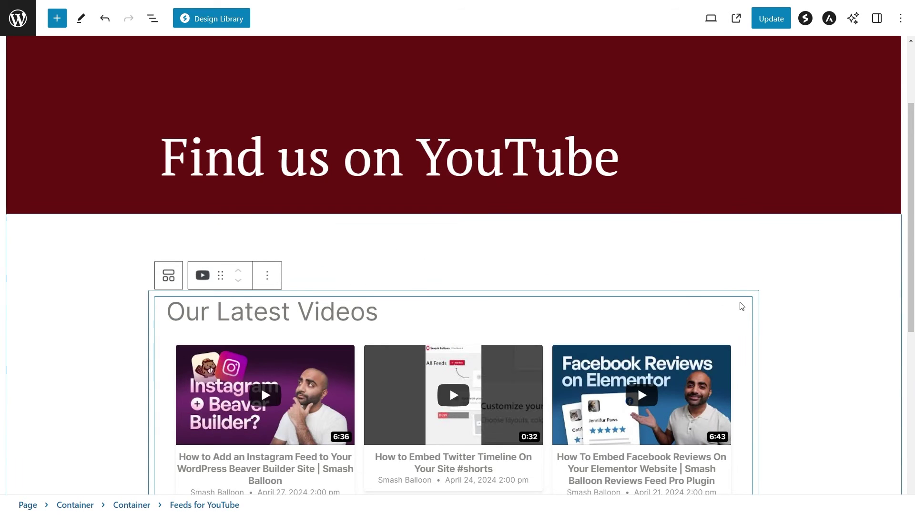
scroll(773, 321, down, 3)
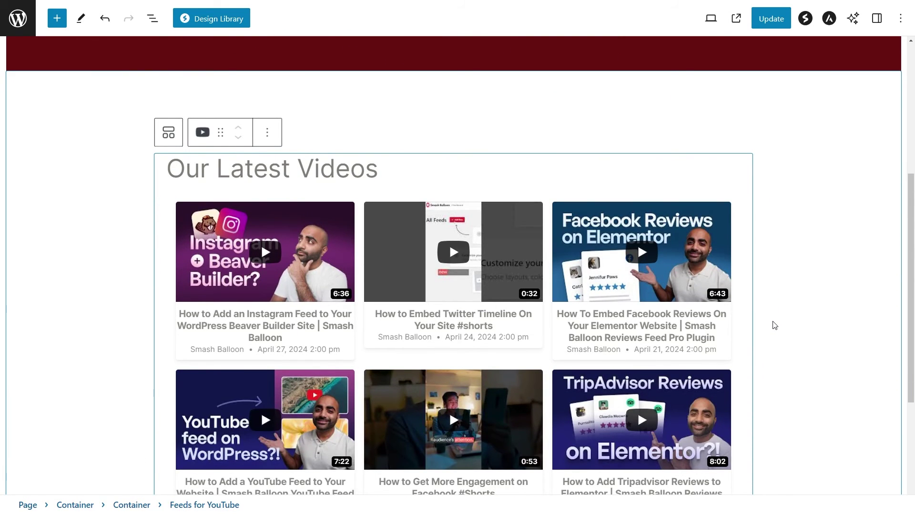
scroll(774, 324, down, 2)
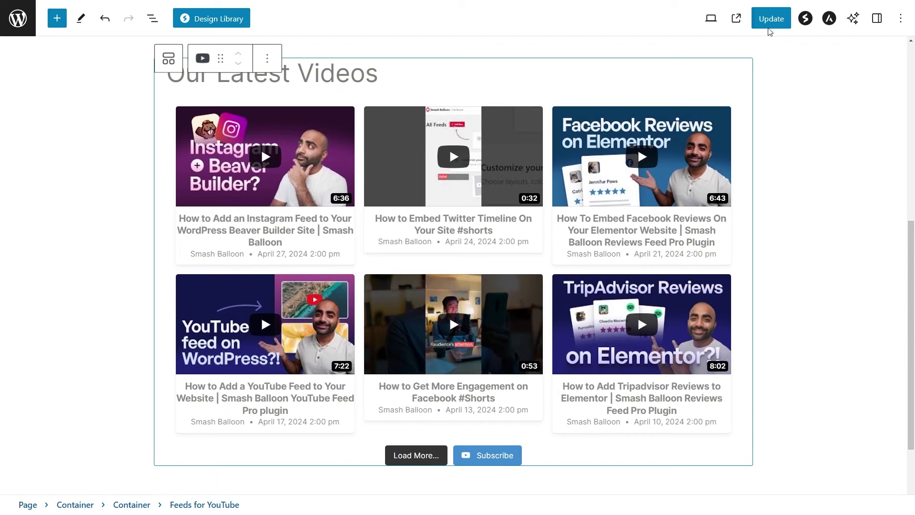
click(768, 19)
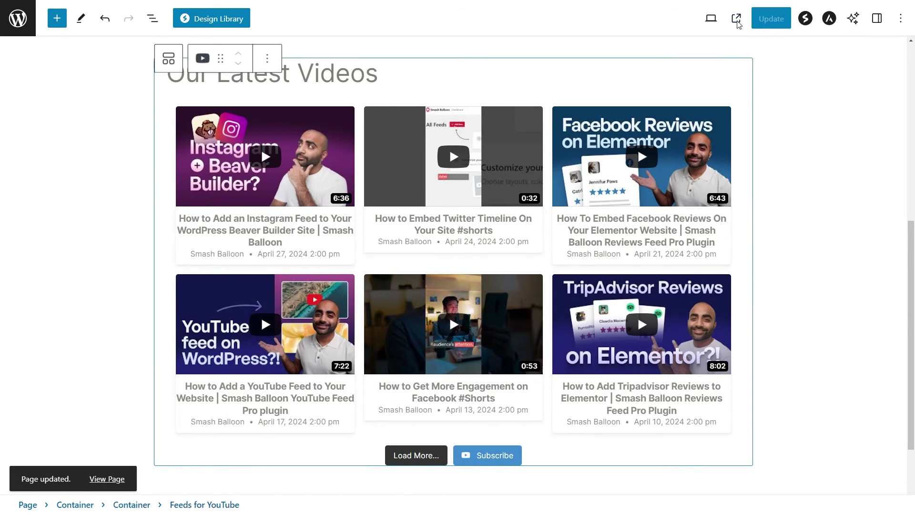
Step: View the published page and examine the embedded video feed
click(736, 19)
scroll(805, 228, down, 2)
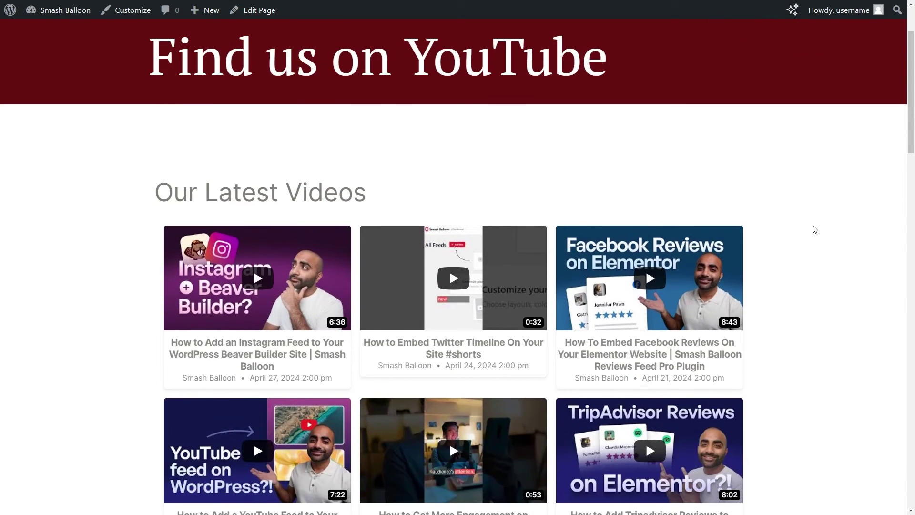
scroll(805, 217, down, 1)
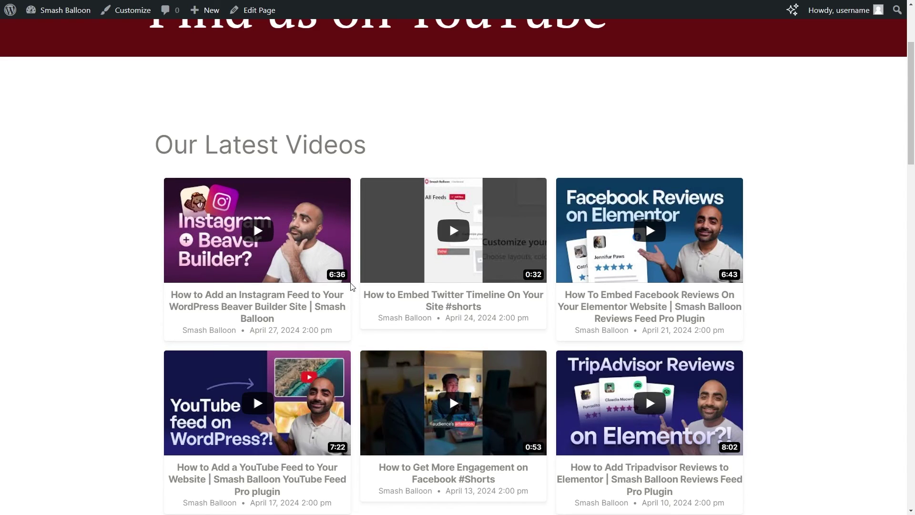
Step: Open the feed's first video to examine its player and description, and try the Subscribe link below it
click(295, 252)
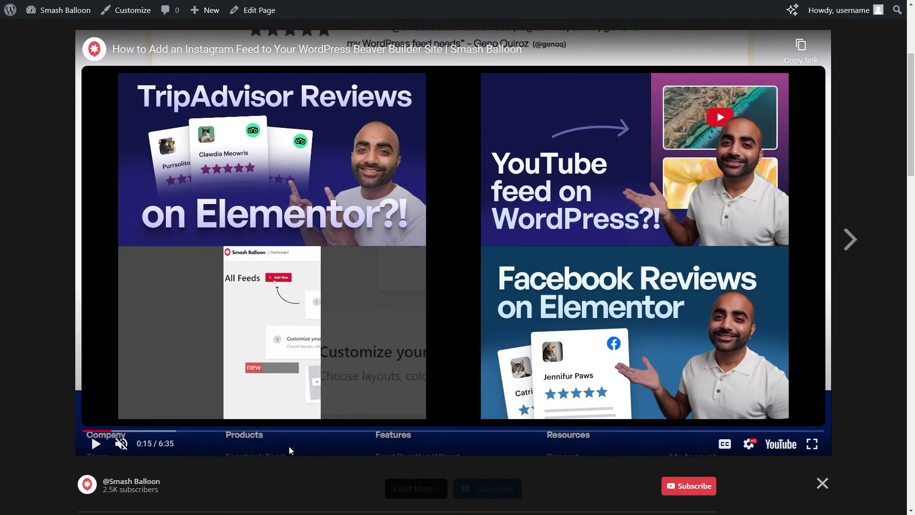
scroll(289, 446, down, 2)
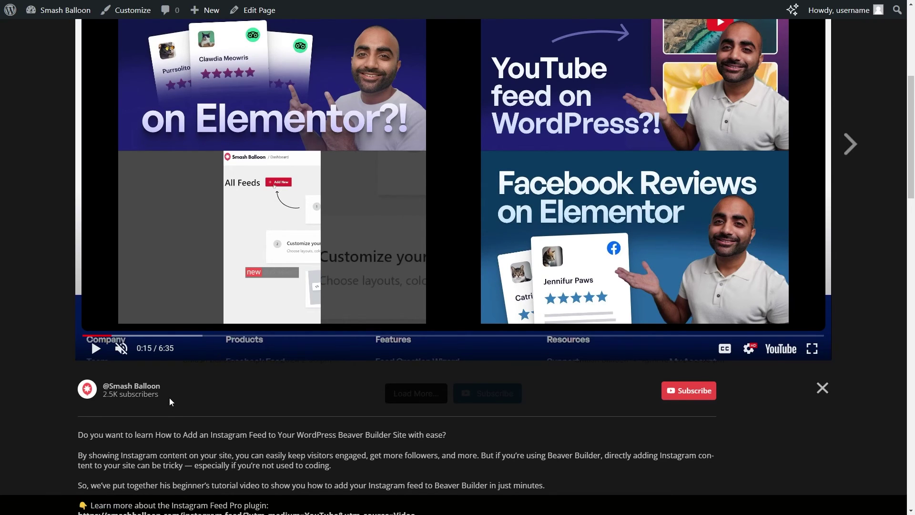
scroll(372, 449, down, 1)
scroll(372, 448, down, 1)
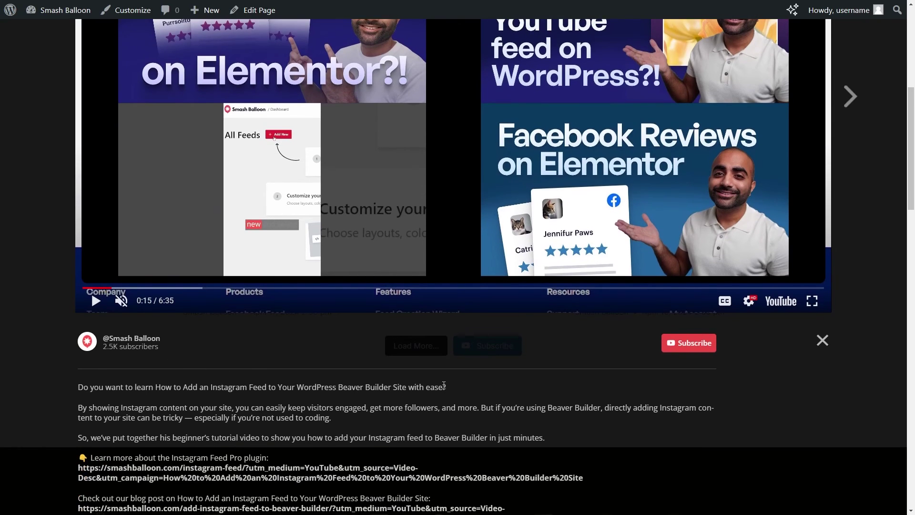
click(693, 350)
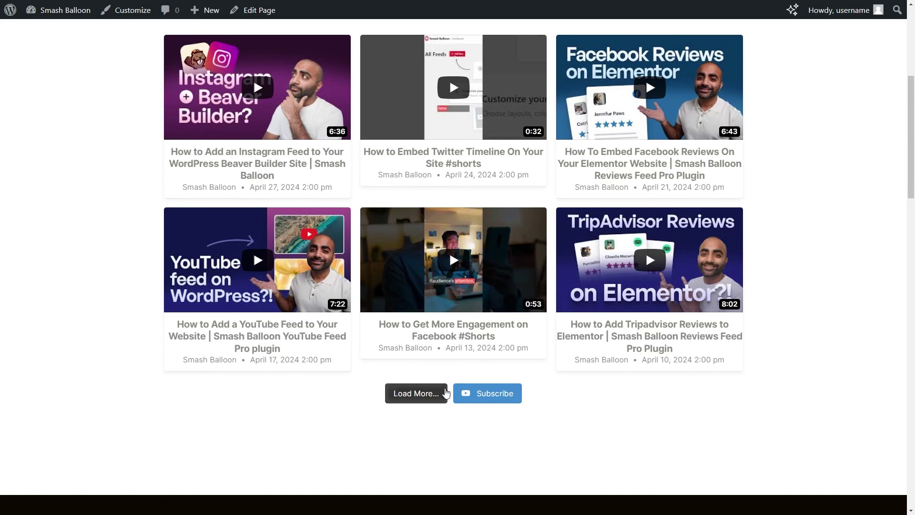
Step: Load more videos in the published feed and look through them
click(418, 400)
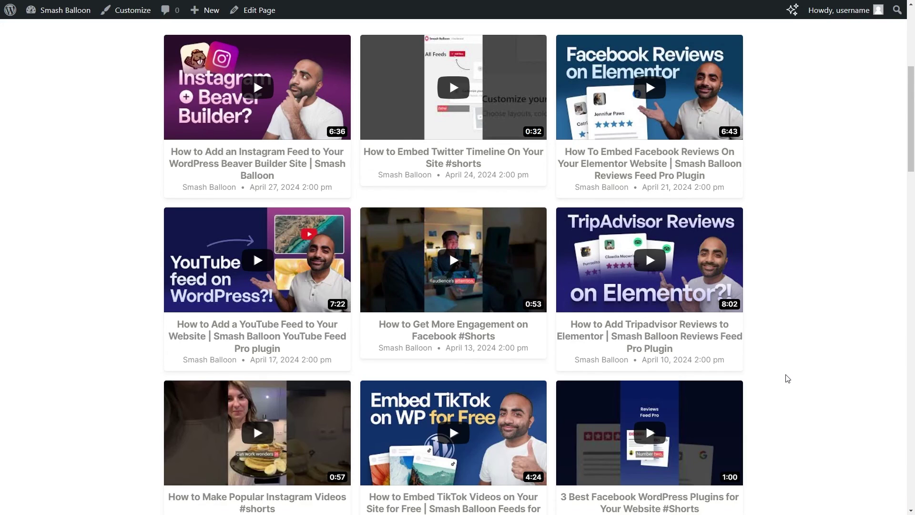
scroll(787, 379, down, 5)
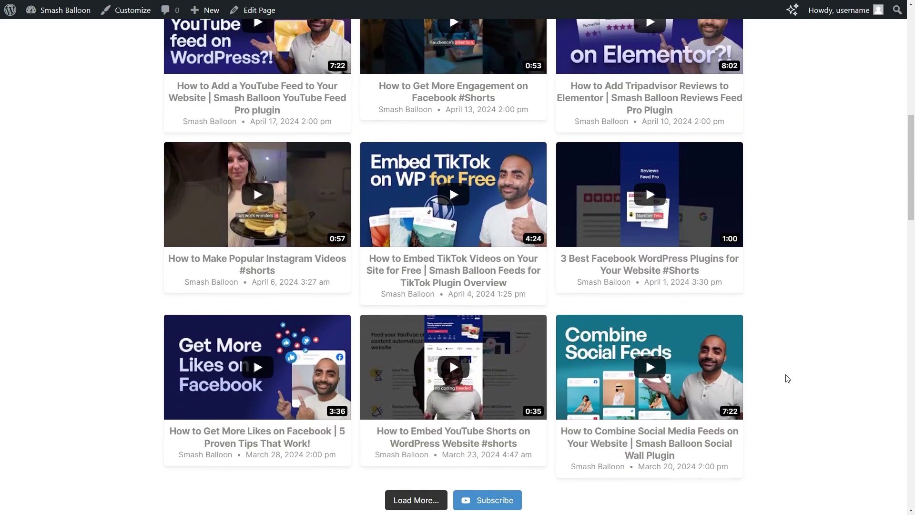
scroll(787, 379, up, 8)
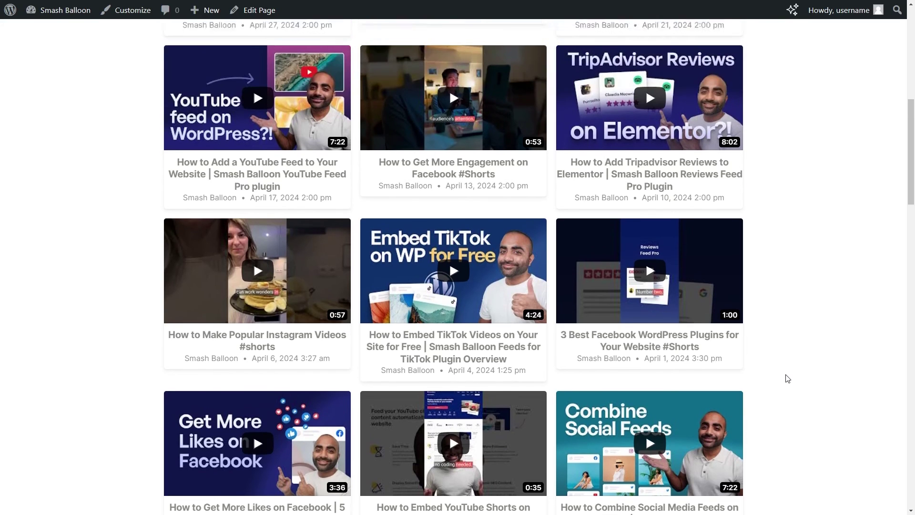